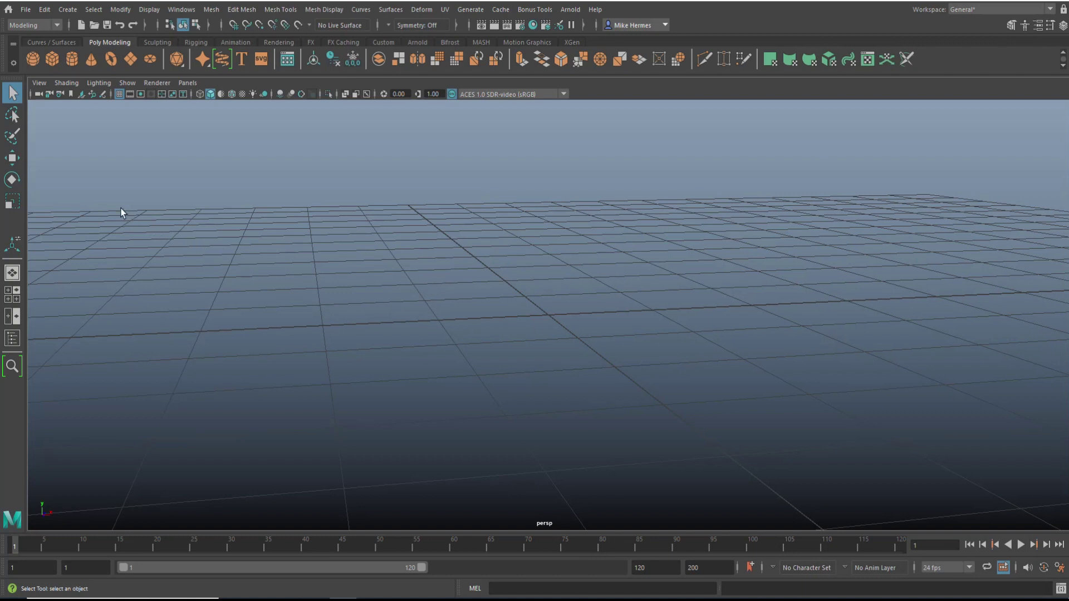
Create a polygon cylinder at the origin and raise its Subdivisions Height
click(71, 60)
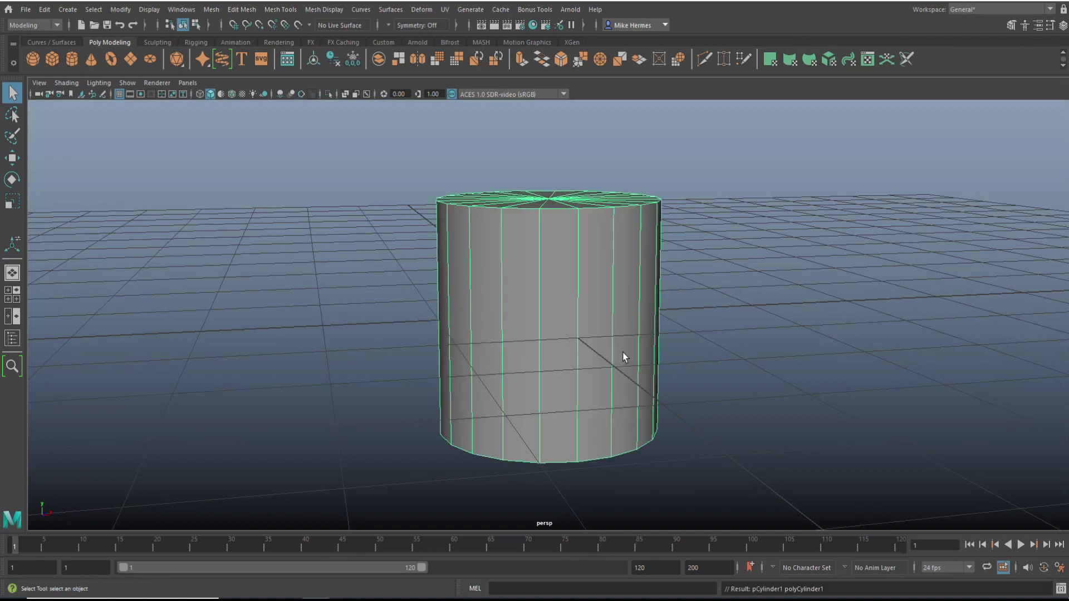
key(ctrl+a)
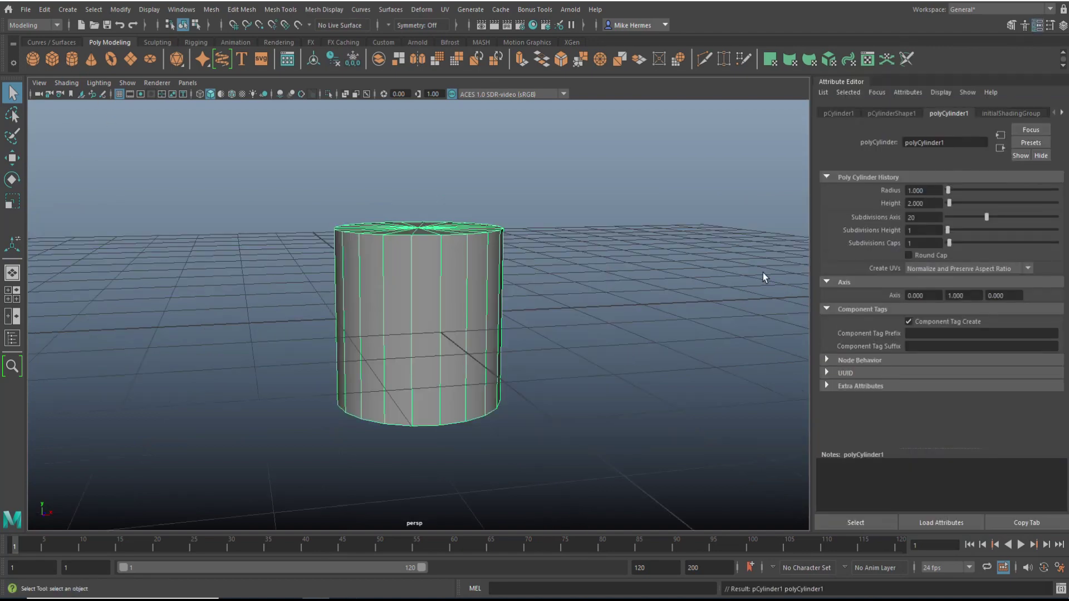
drag(948, 230, 963, 231)
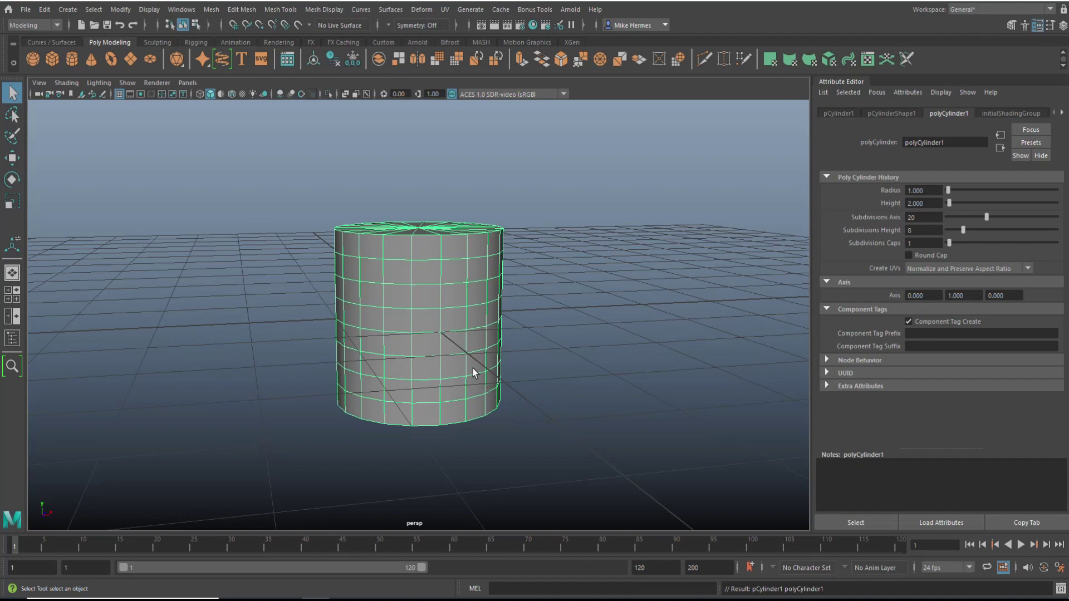
Delete the cylinder's cap faces from the top view, leaving an open tube
click(12, 294)
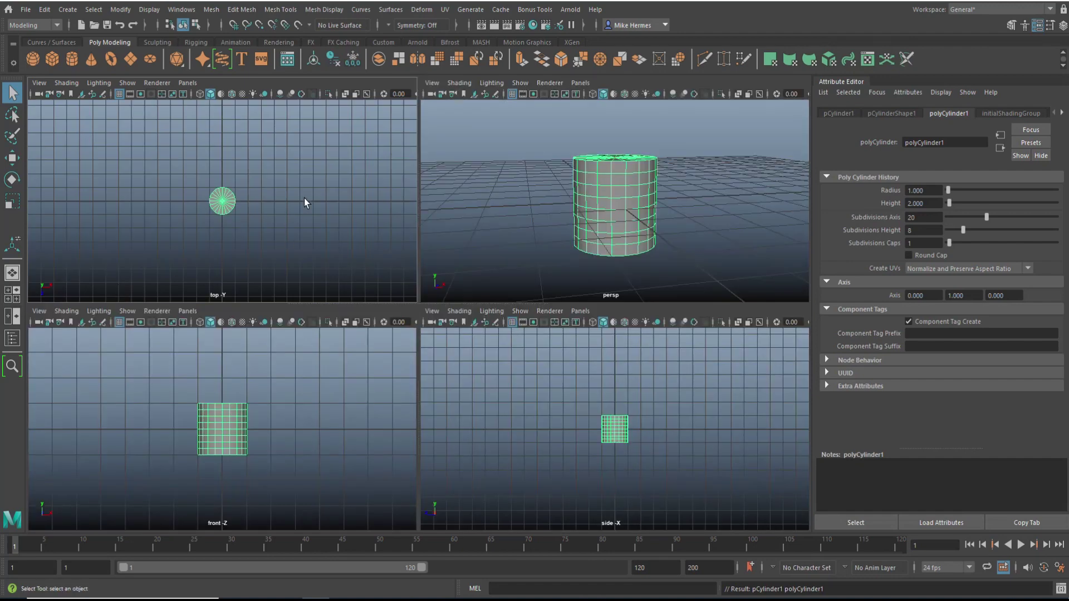
key(space)
right_drag(489, 186, 501, 220)
scroll(523, 331, up, 5)
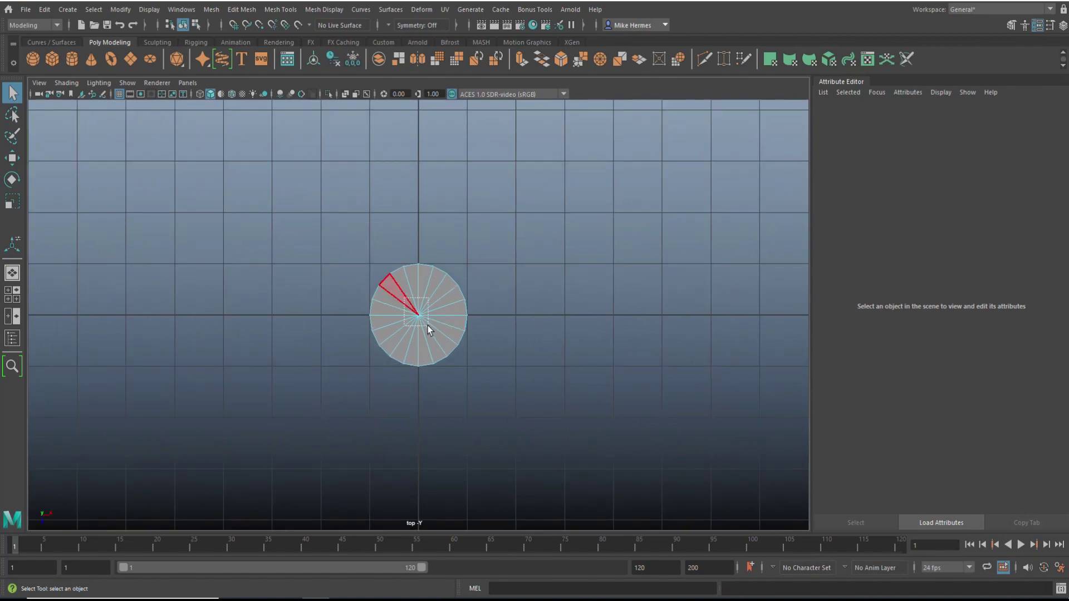
drag(430, 332, 430, 333)
key(Delete)
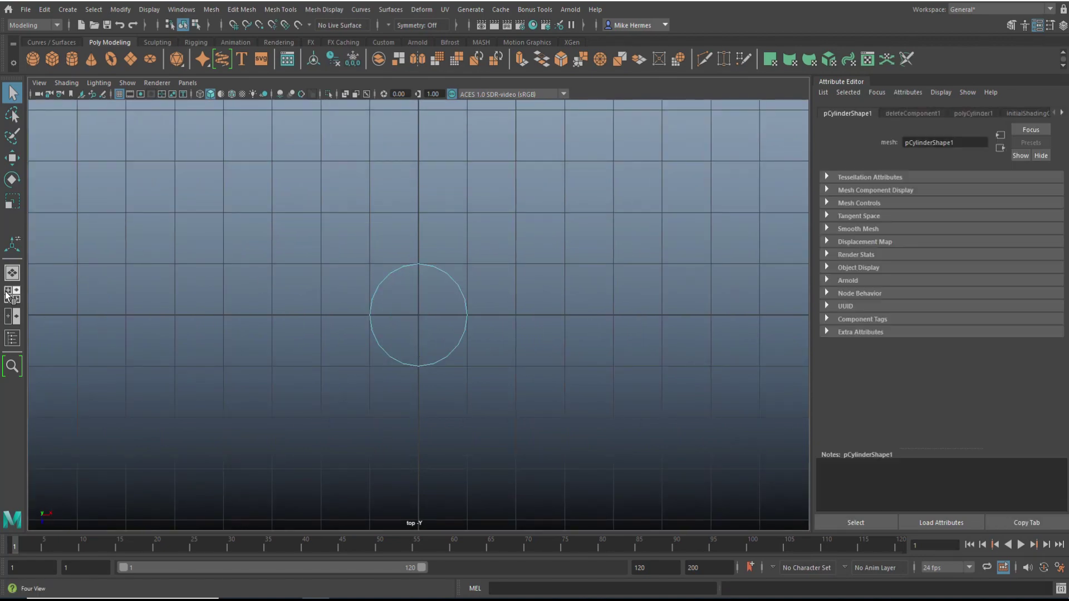
click(8, 294)
key(space)
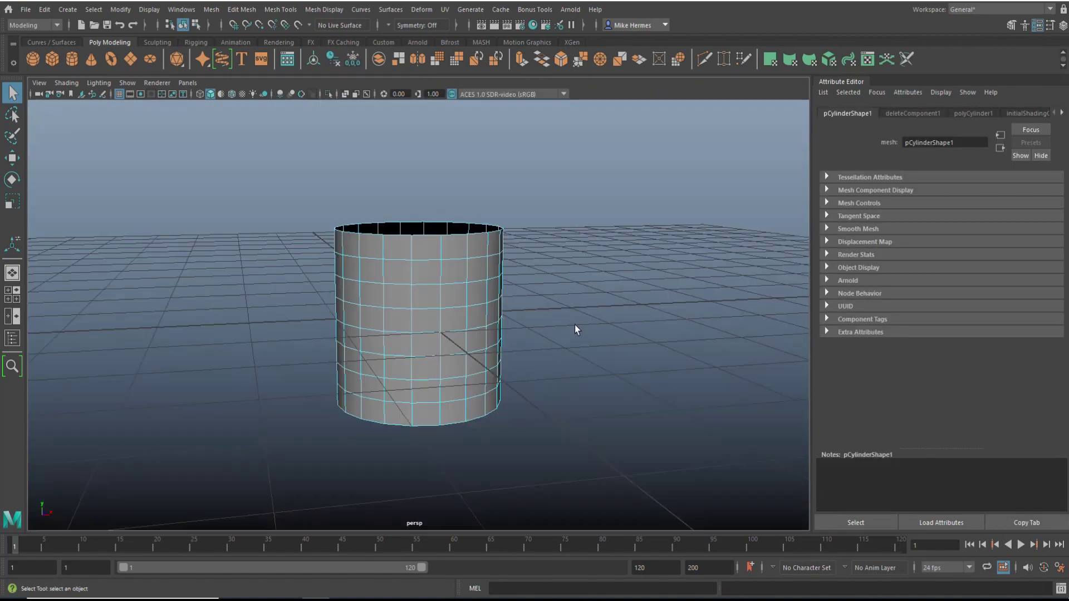
alt+drag(575, 325, 512, 288)
Scale the cylinder's middle edge loop inward with soft selection to form an hourglass waist
right_click(403, 230)
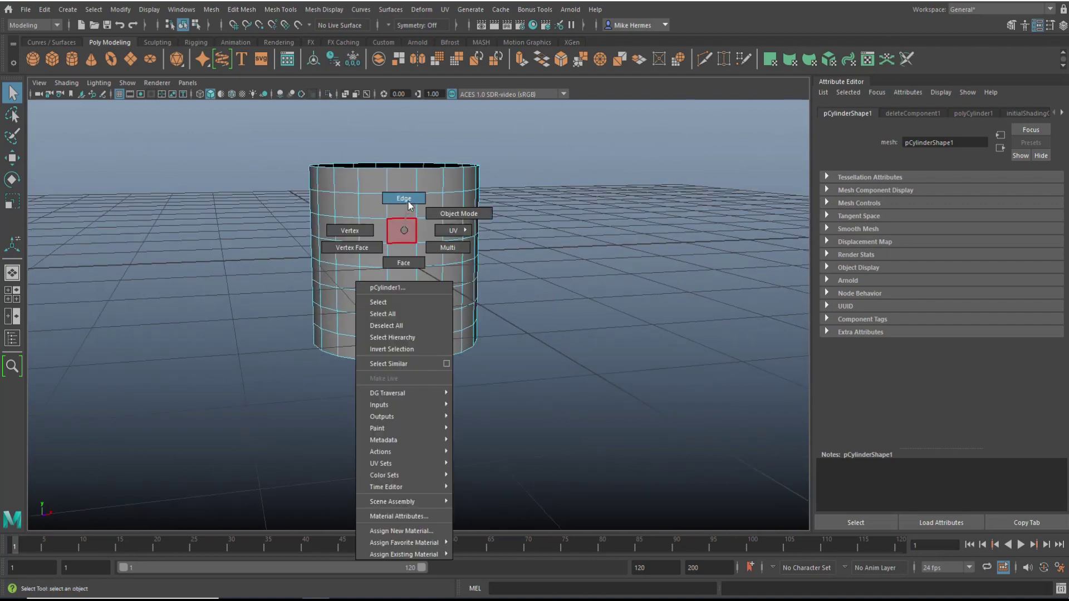
click(409, 202)
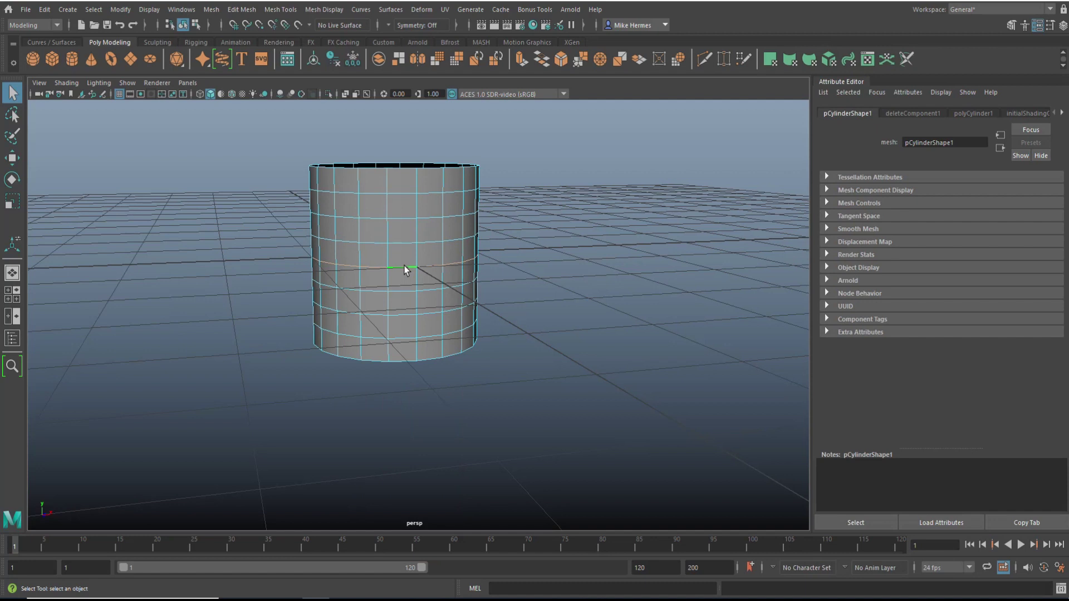
key(r)
double_click(404, 266)
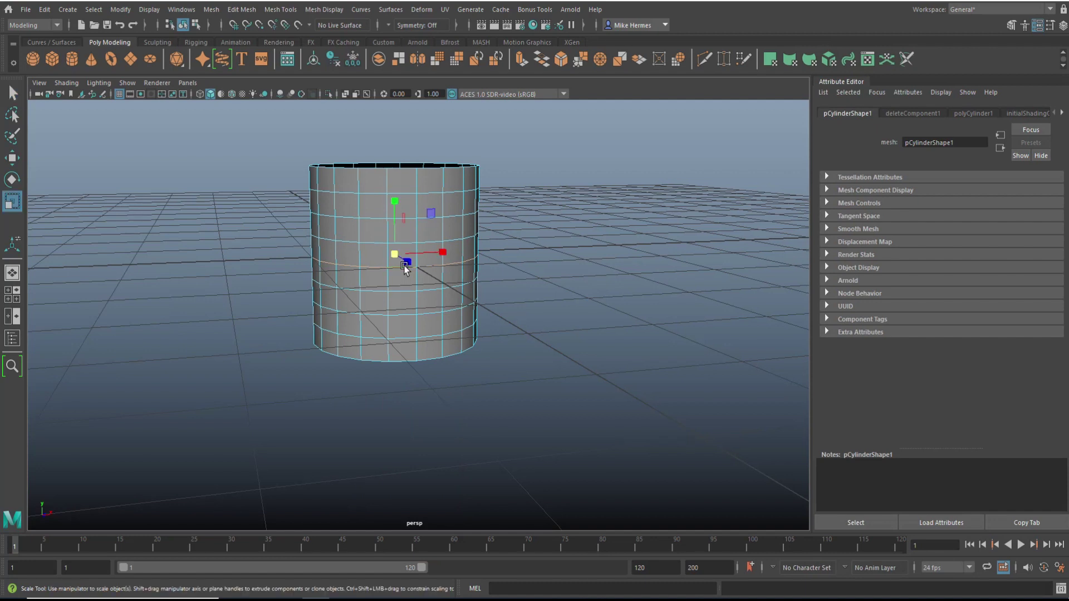
key(b)
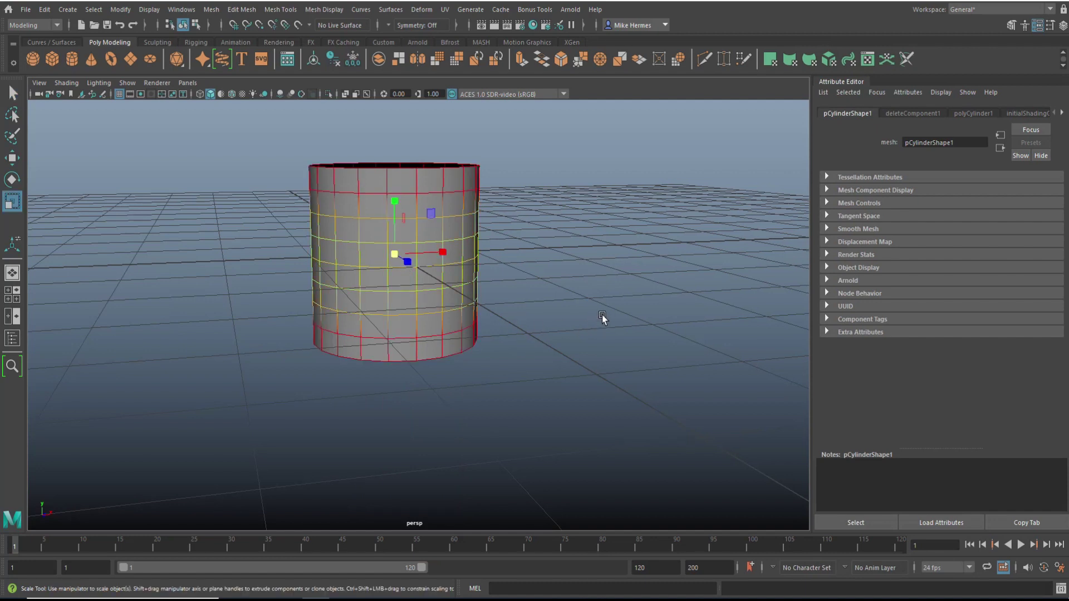
drag(395, 256, 265, 317)
click(299, 363)
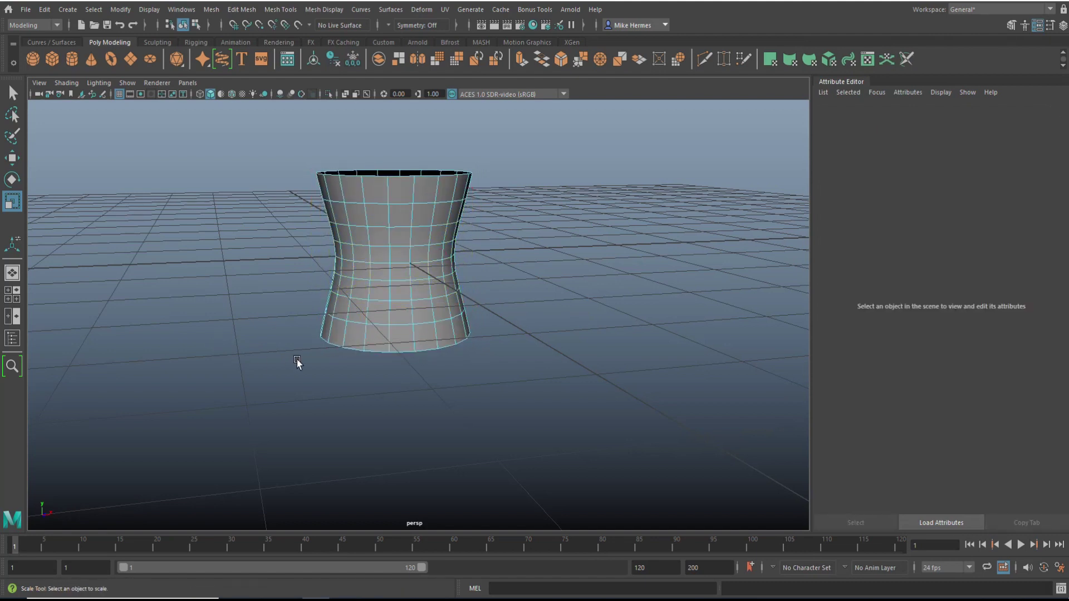
Create a polygon plane, move it beside the cylinder along X and scale it up
click(130, 60)
scroll(559, 298, down, 5)
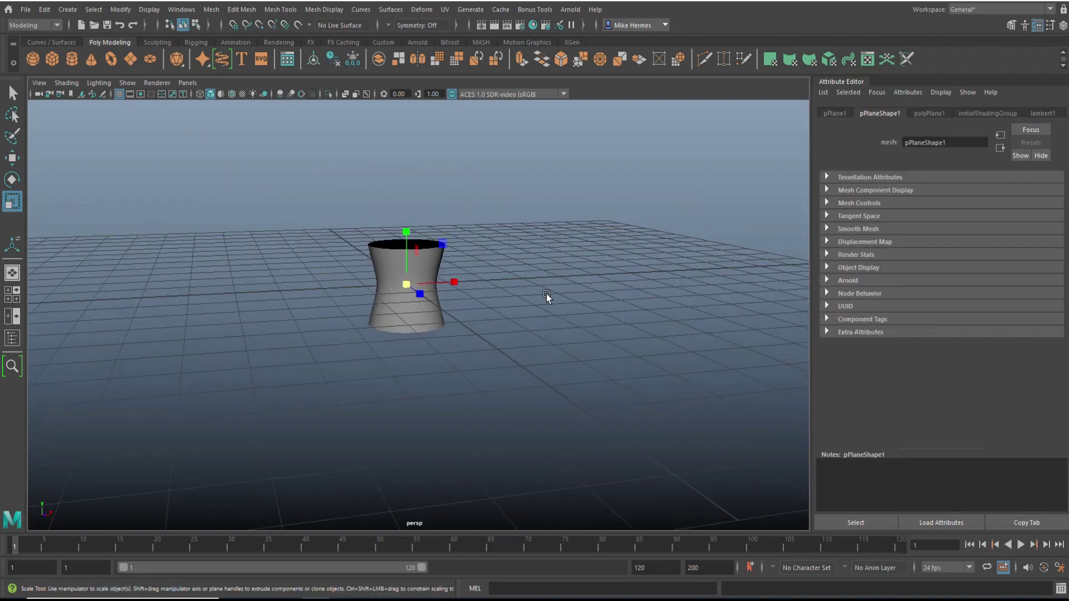
alt+drag(546, 297, 437, 325)
key(w)
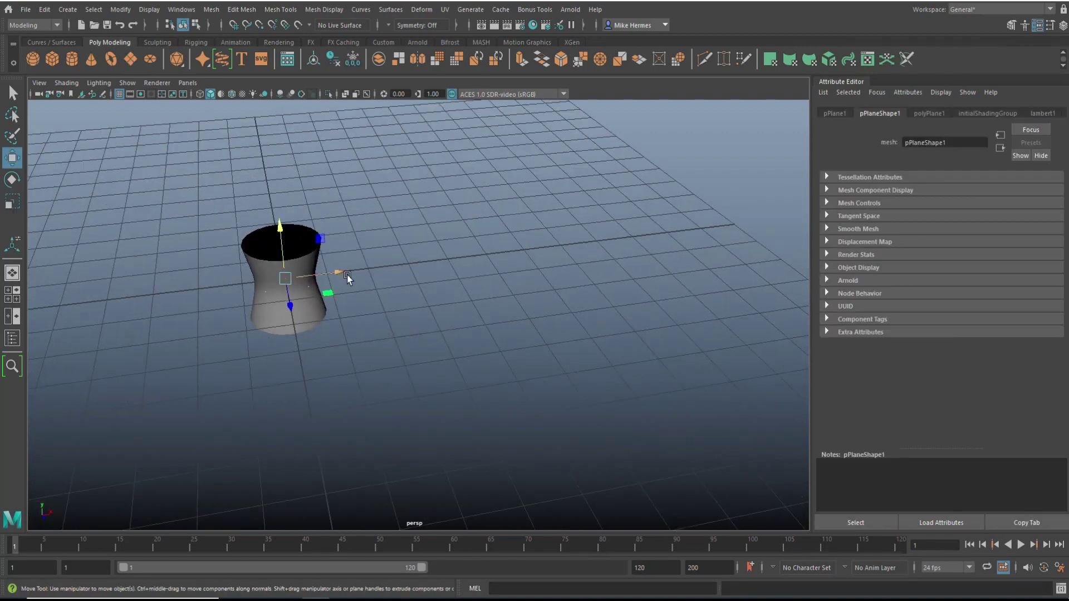
drag(343, 273, 508, 252)
key(r)
Rotate a middle edge of the plane with soft selection to twist it into a wavy sheet
right_drag(515, 234, 449, 215)
click(512, 237)
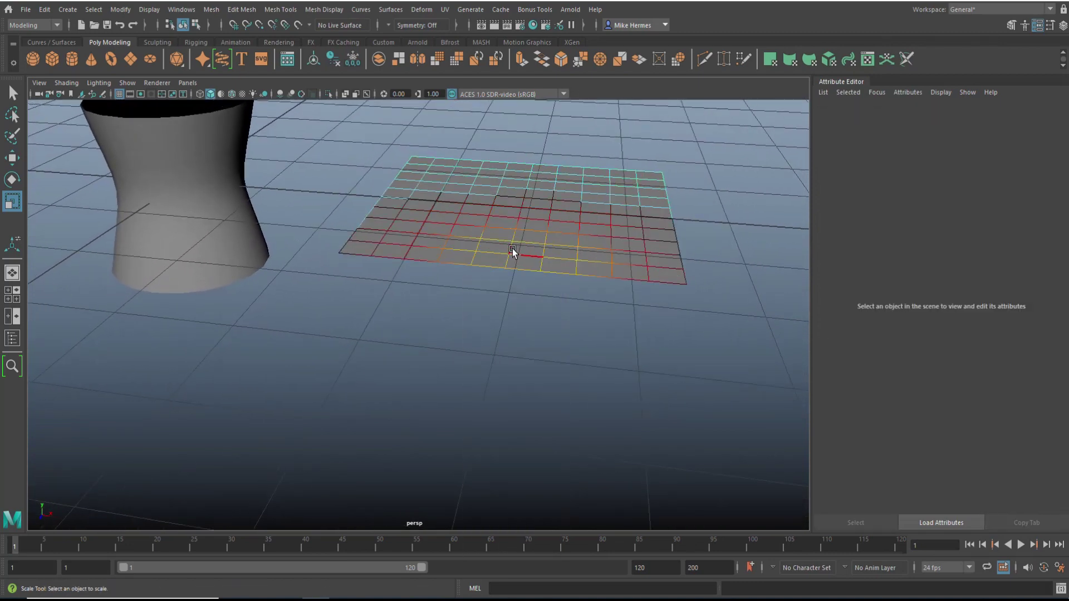
key(F10)
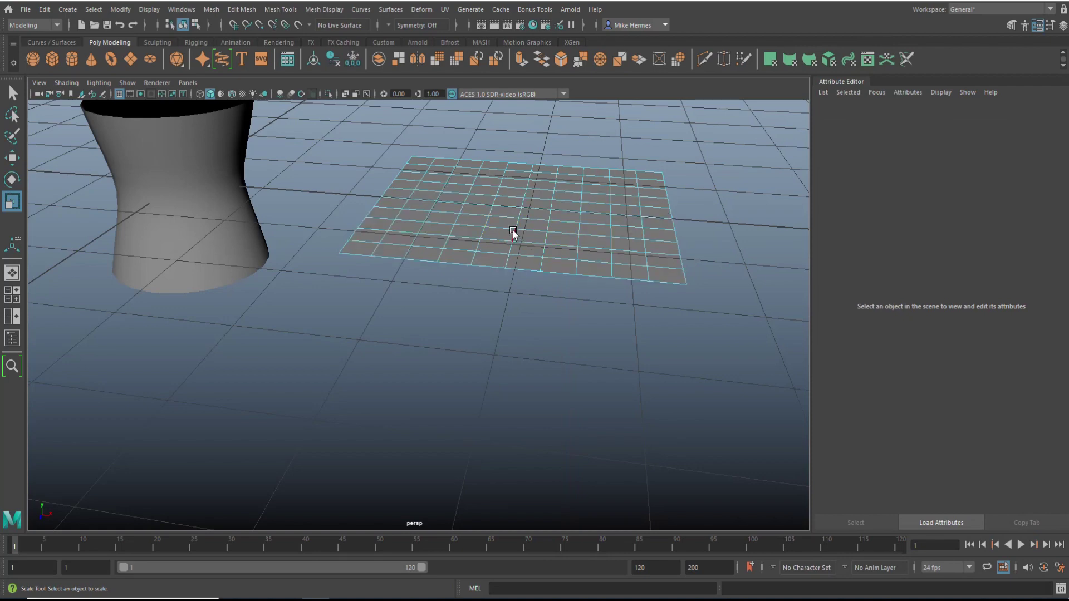
click(513, 233)
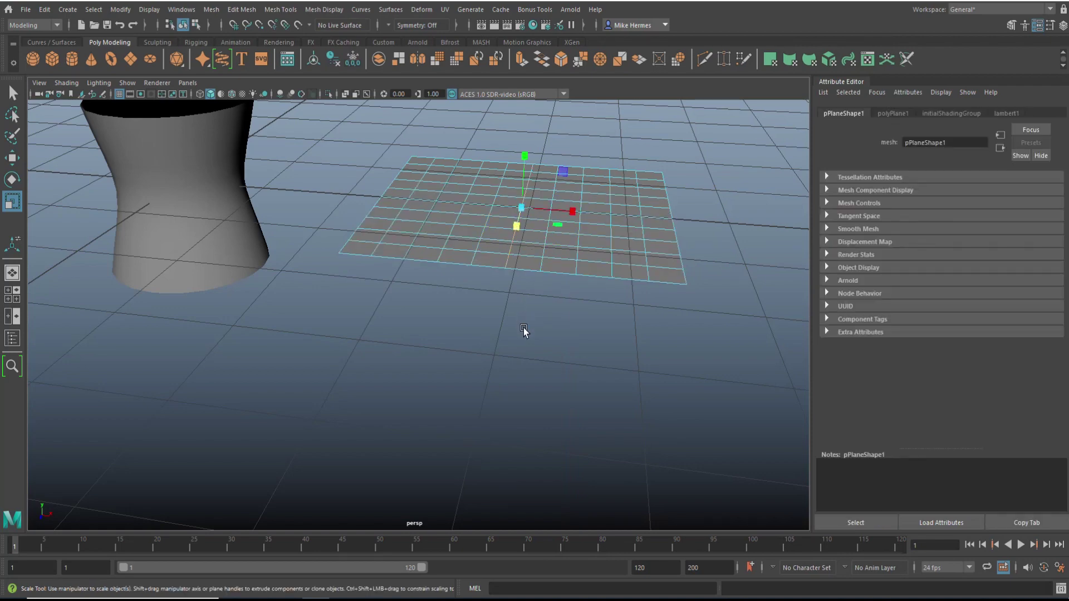
alt+drag(523, 332, 501, 333)
key(b)
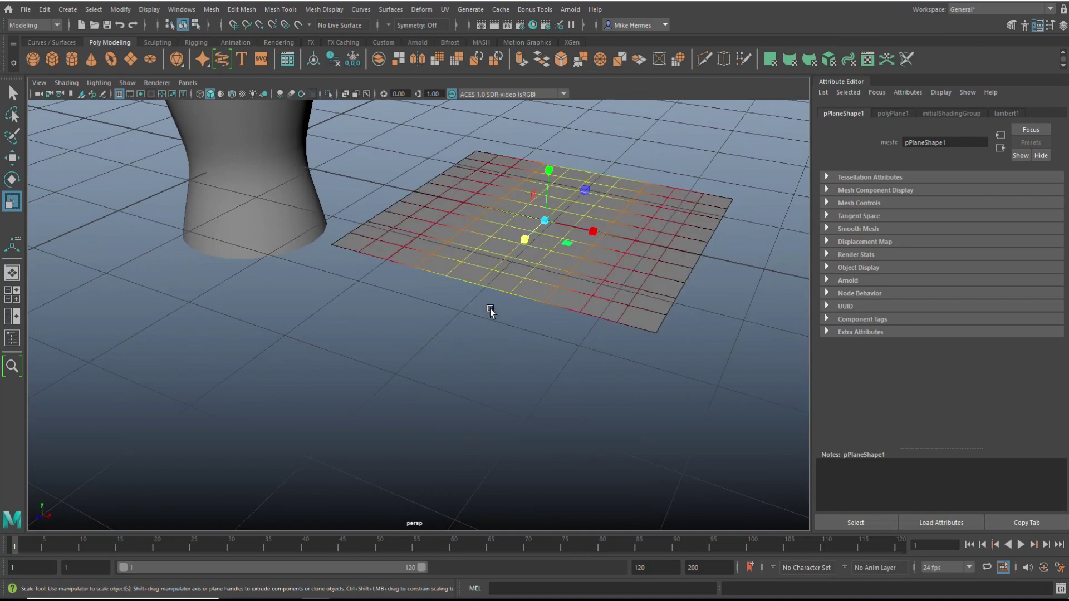
key(e)
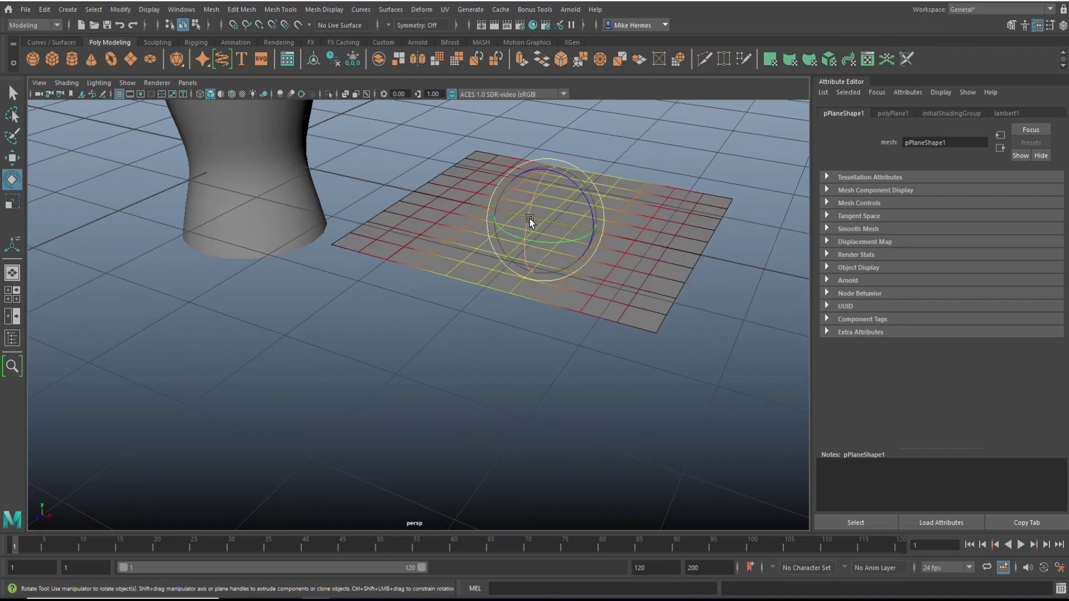
drag(529, 221, 533, 203)
click(391, 318)
key(f)
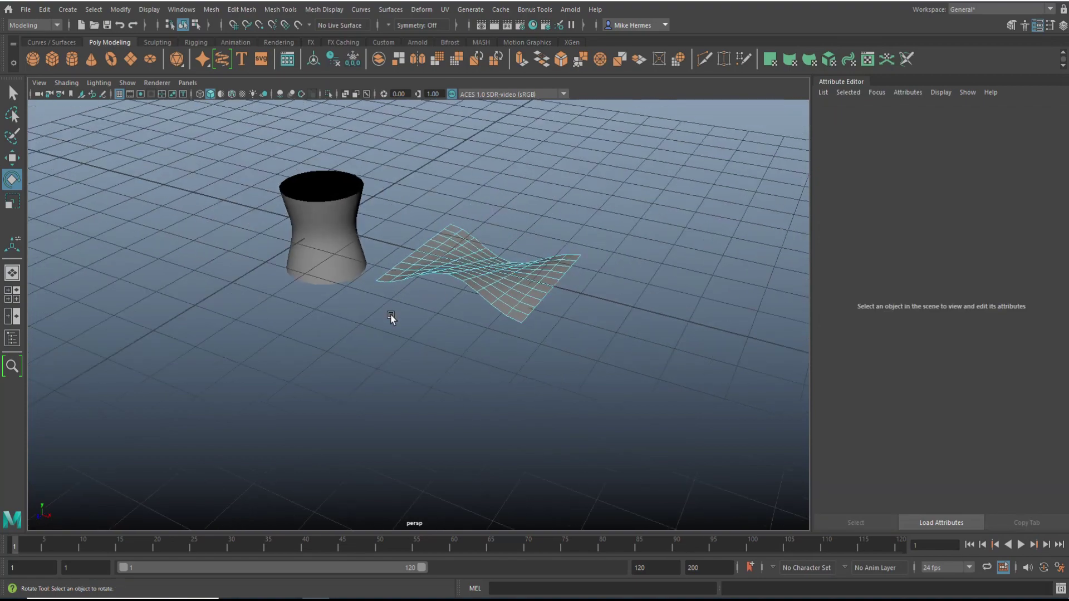
mouse_move(390, 317)
alt+mouse_down()
mouse_move(490, 298)
mouse_move(460, 312)
mouse_move(465, 353)
alt+mouse_up()
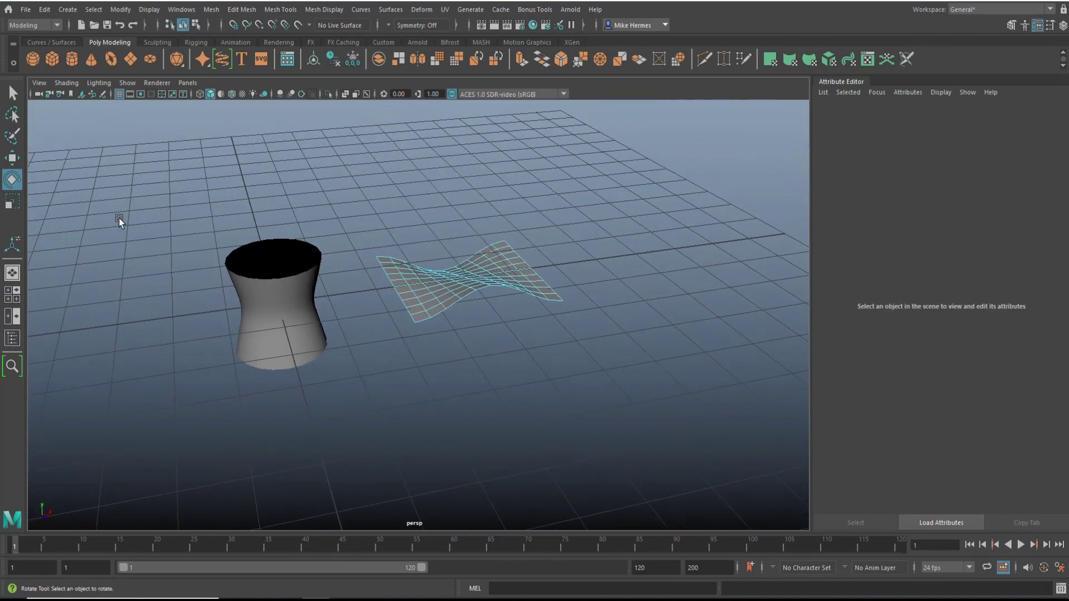
Create a polygon sphere and move it to the right of the cylinder
click(33, 58)
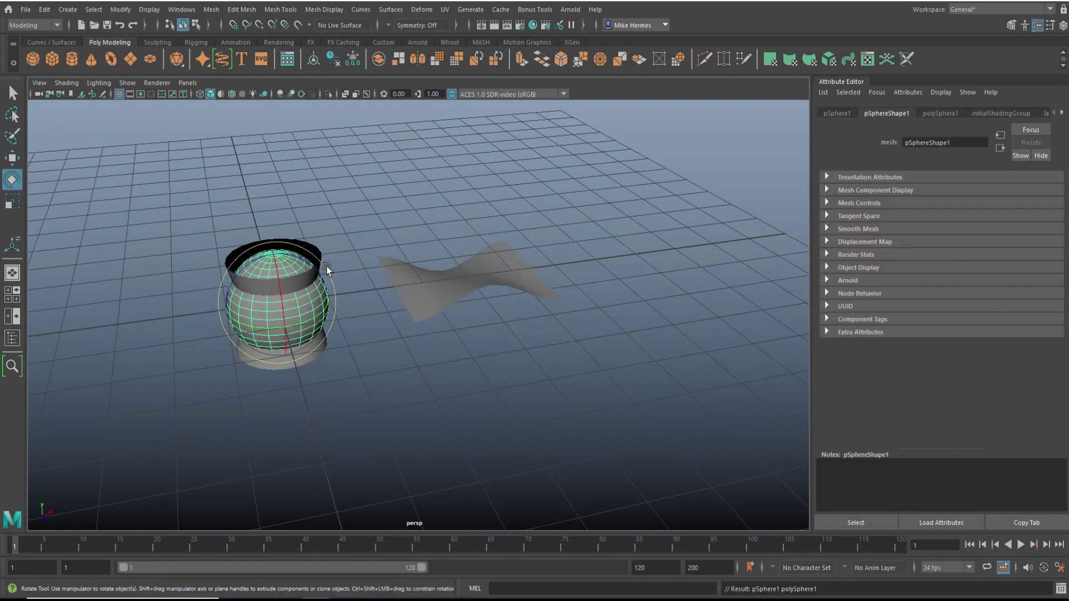
alt+drag(320, 148, 363, 236)
key(w)
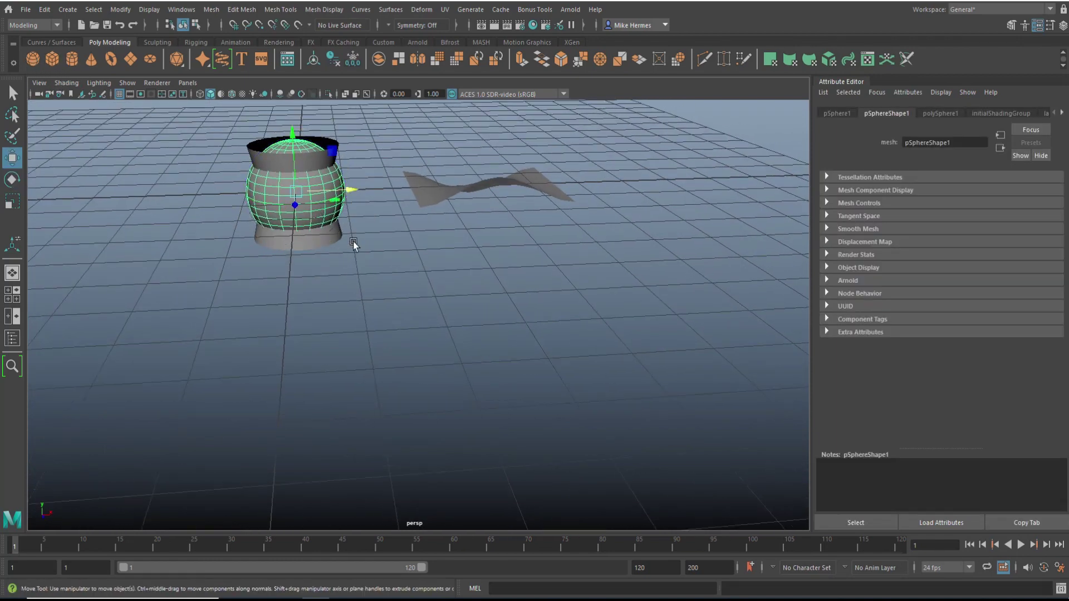
drag(350, 193, 711, 215)
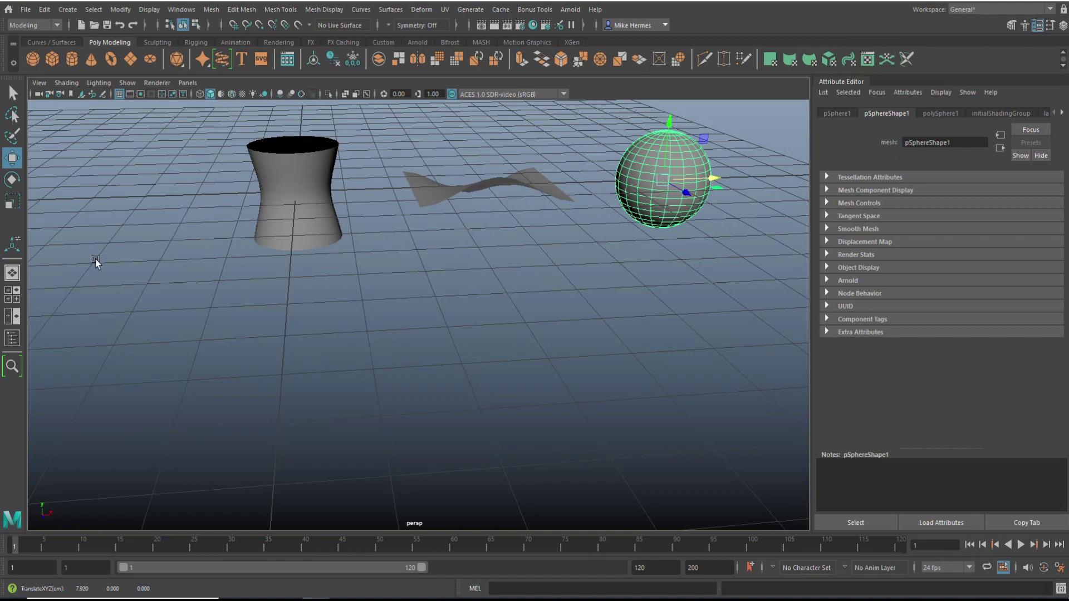
Delete the sphere's lower-half faces in the front view, then return to perspective
click(17, 294)
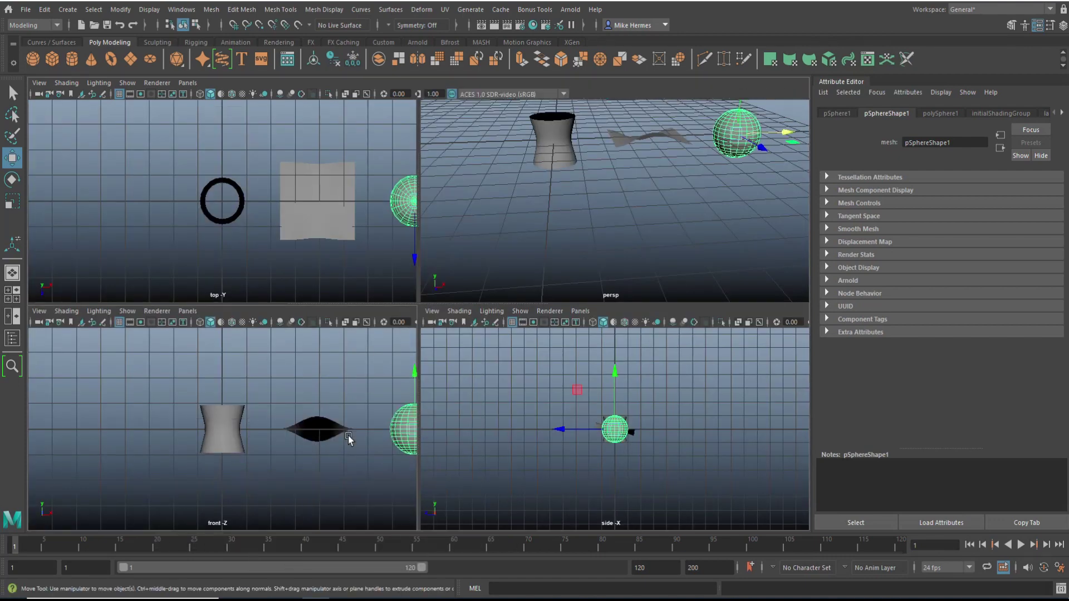
key(space)
alt+middle_drag(585, 396, 239, 365)
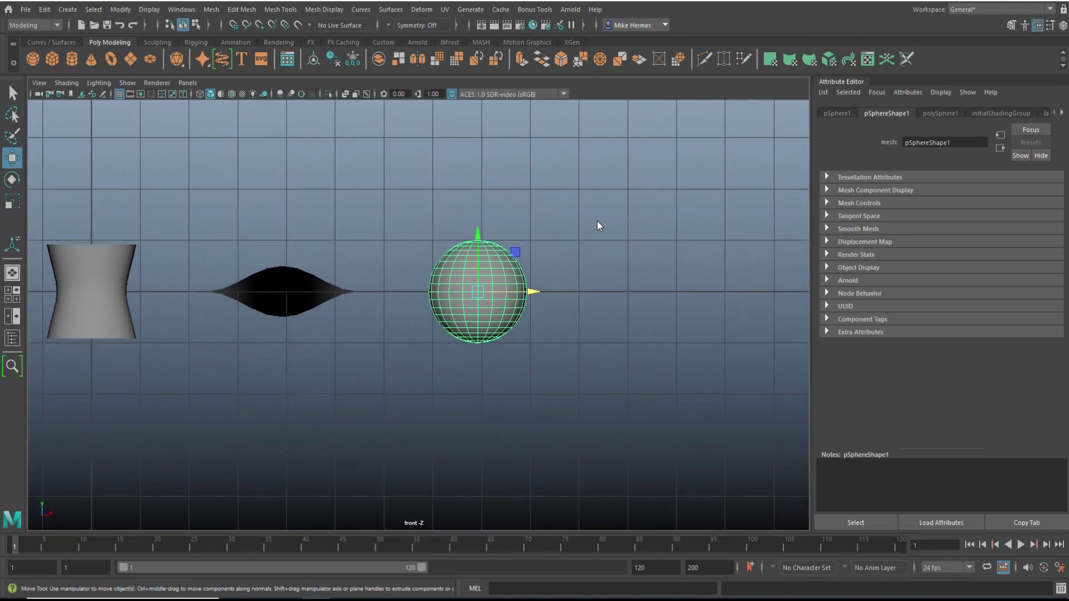
right_drag(597, 221, 596, 261)
scroll(529, 409, up, 3)
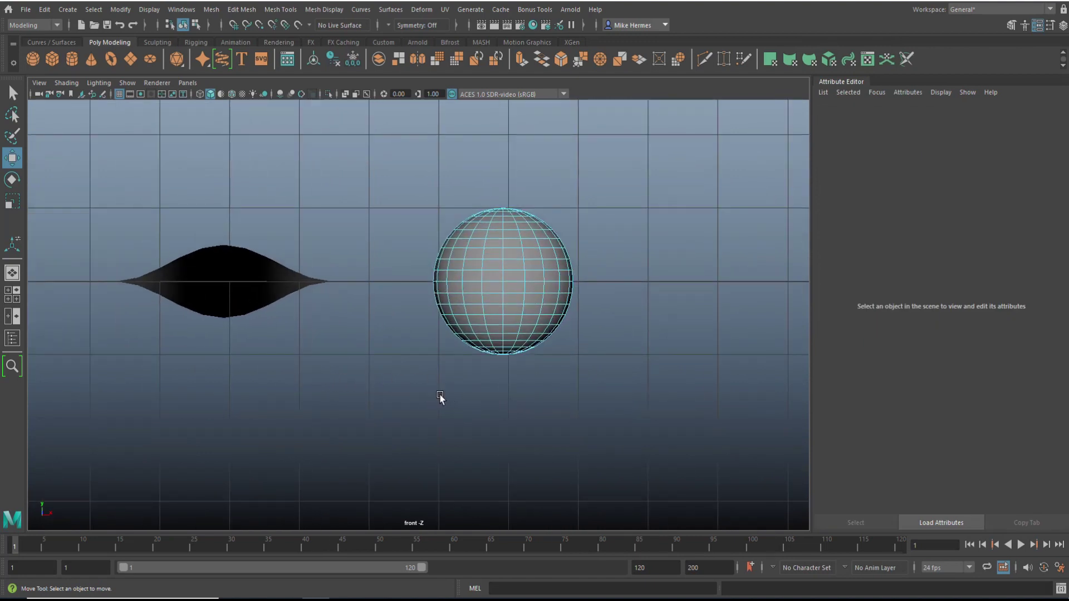
drag(309, 380, 683, 287)
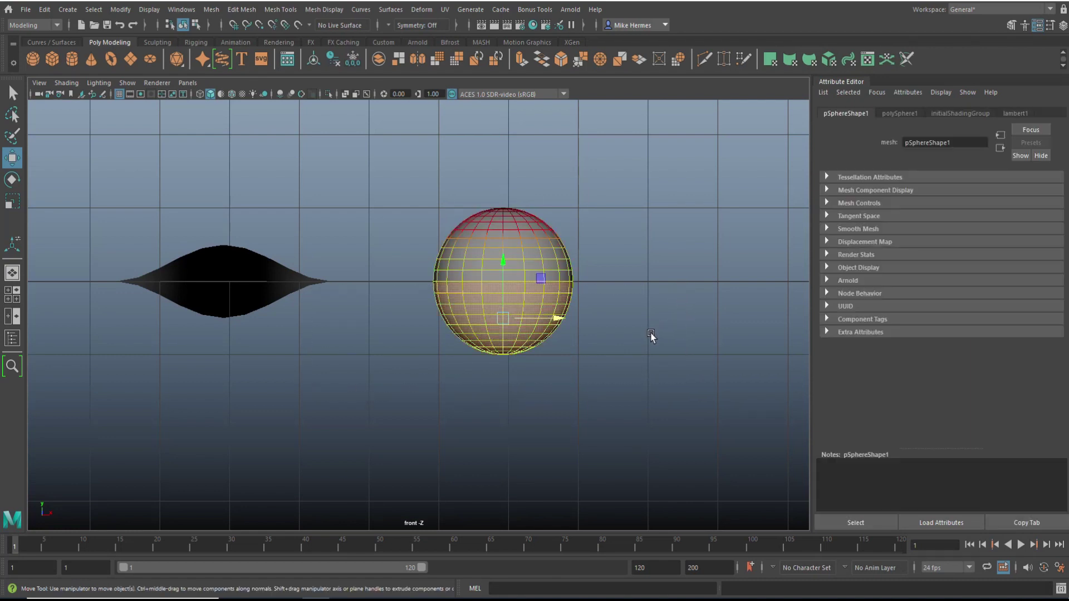
key(Delete)
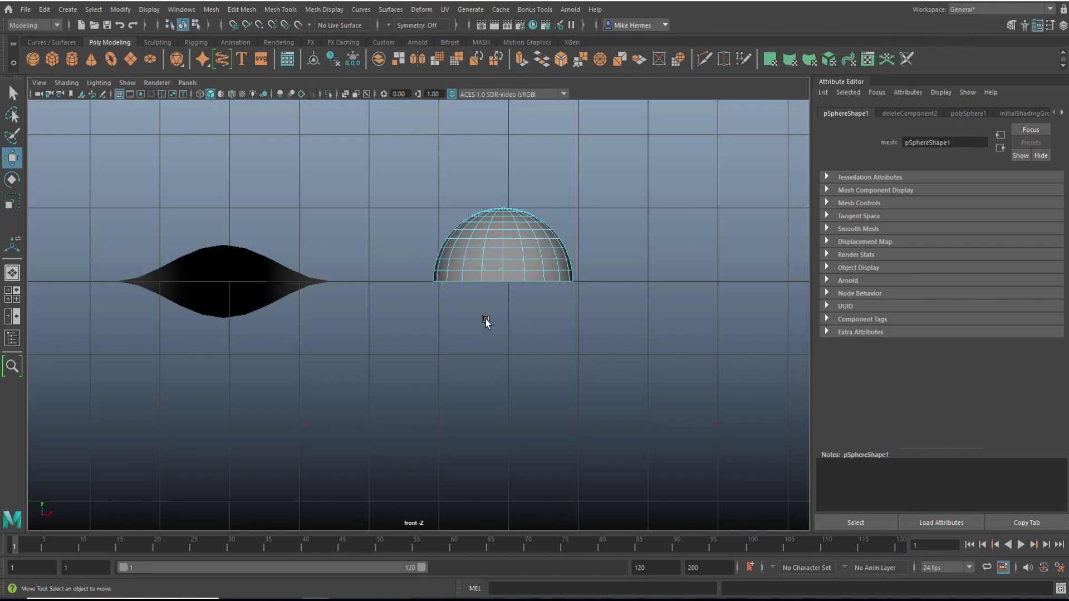
click(12, 295)
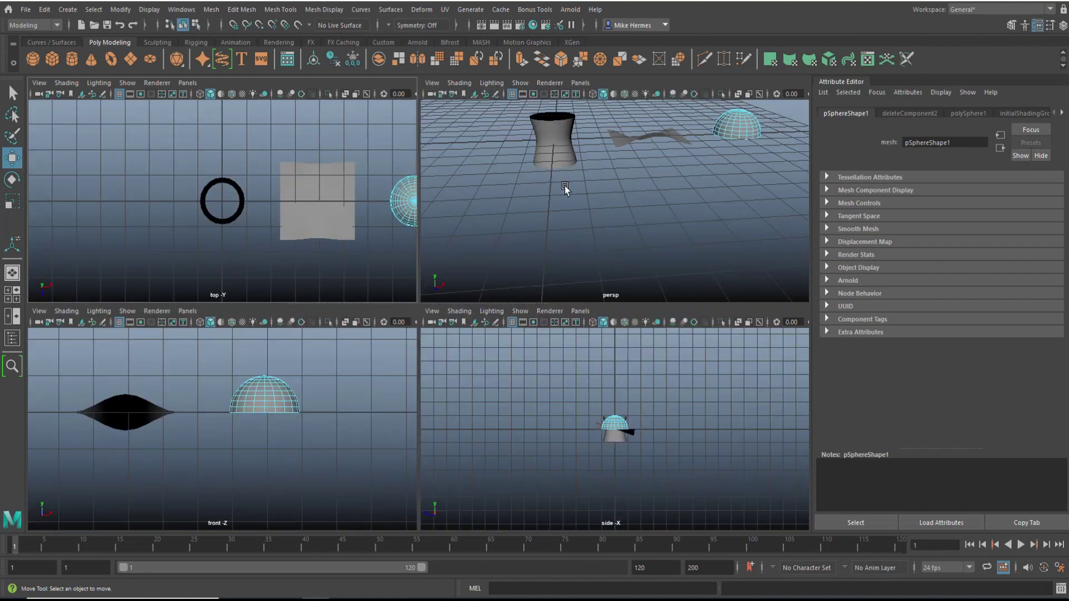
key(space)
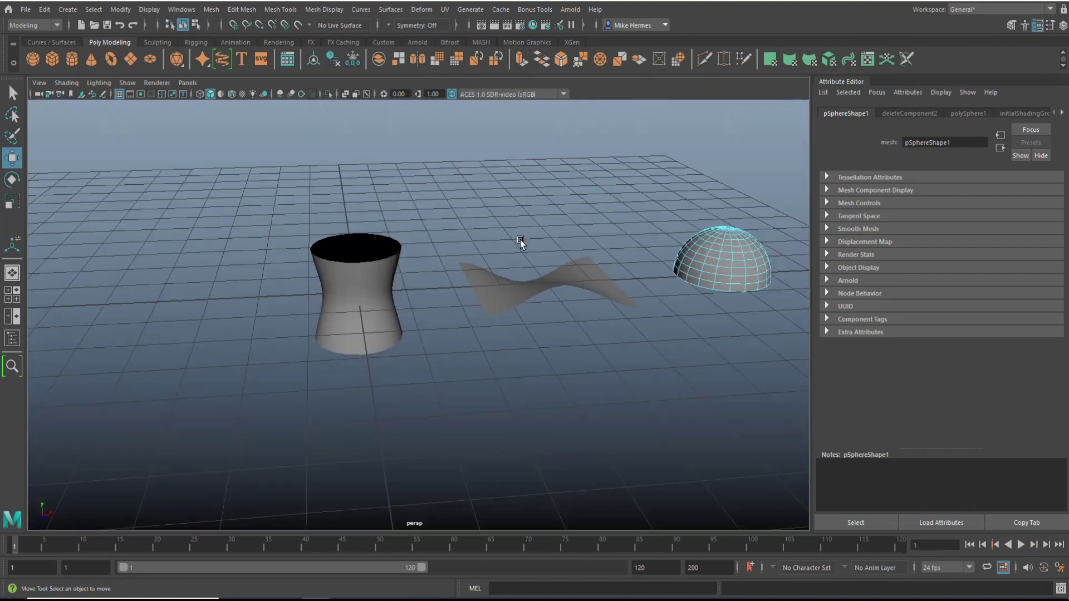
Select all of the vase's faces and extrude them with Ctrl+E
scroll(493, 268, up, 3)
mouse_move(506, 303)
alt+mouse_down()
mouse_move(549, 322)
mouse_move(445, 266)
mouse_move(487, 274)
mouse_move(443, 276)
alt+mouse_up()
click(234, 197)
alt+drag(234, 198, 330, 197)
right_drag(331, 197, 323, 214)
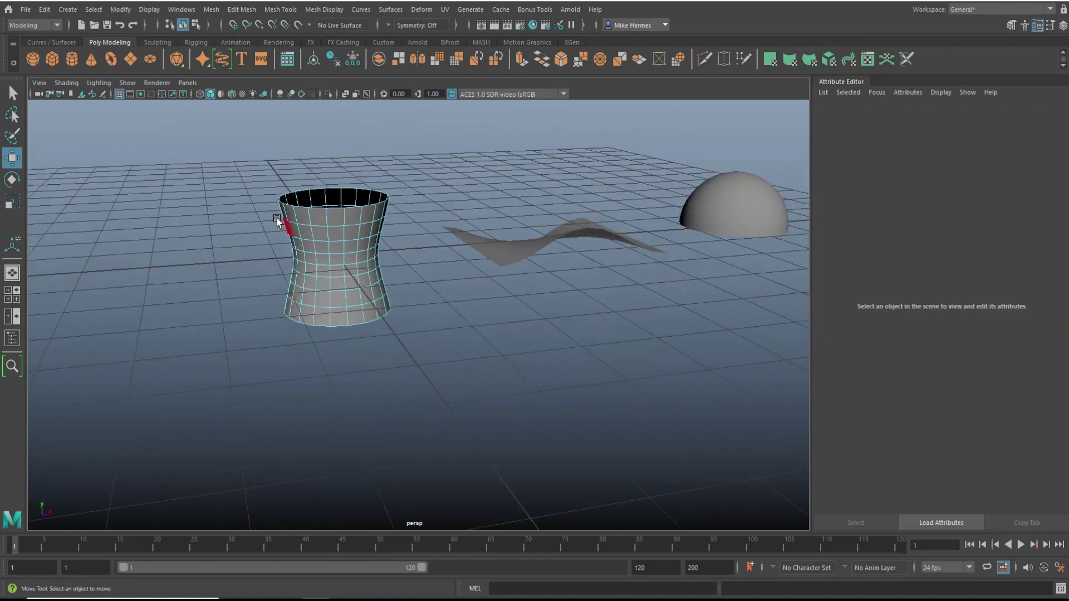
drag(227, 188, 409, 401)
scroll(445, 370, up, 3)
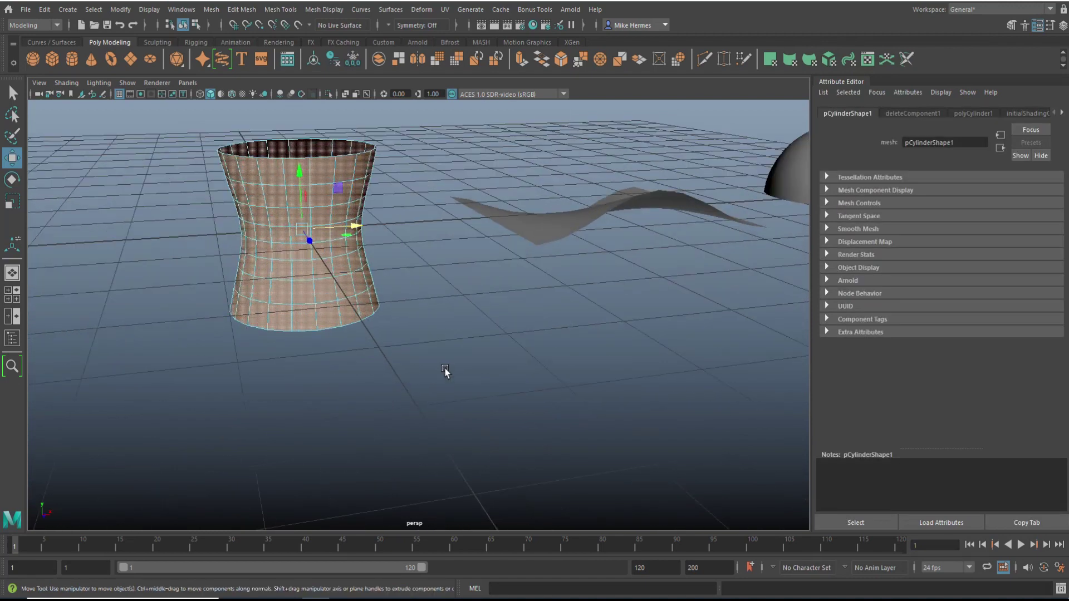
key(ctrl+e)
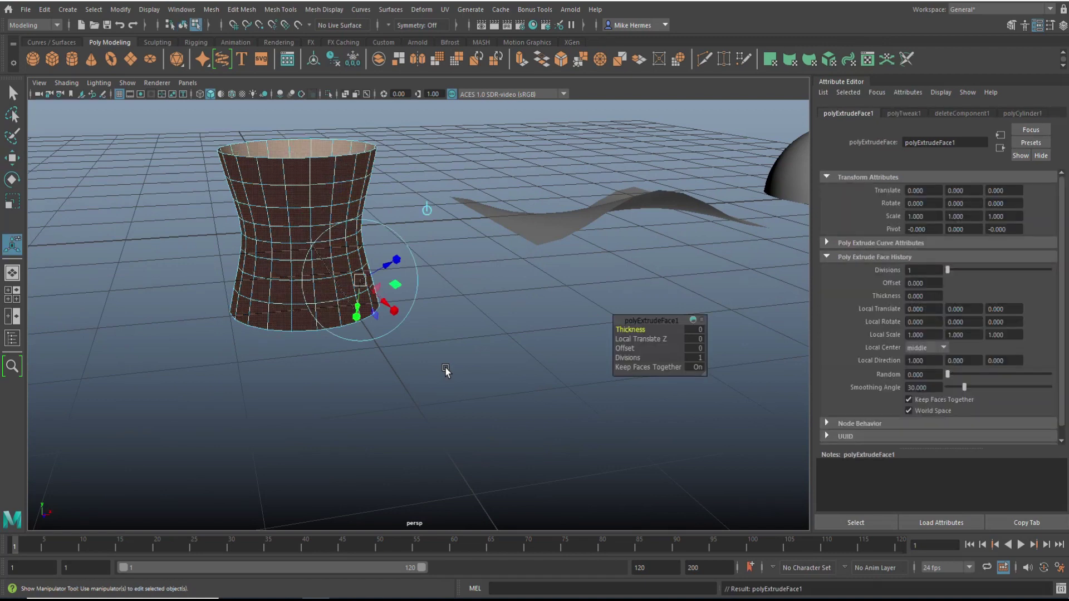
Turn Keep Faces Together off and set the extrusion Offset to 0.03
alt+drag(454, 363, 517, 342)
click(639, 367)
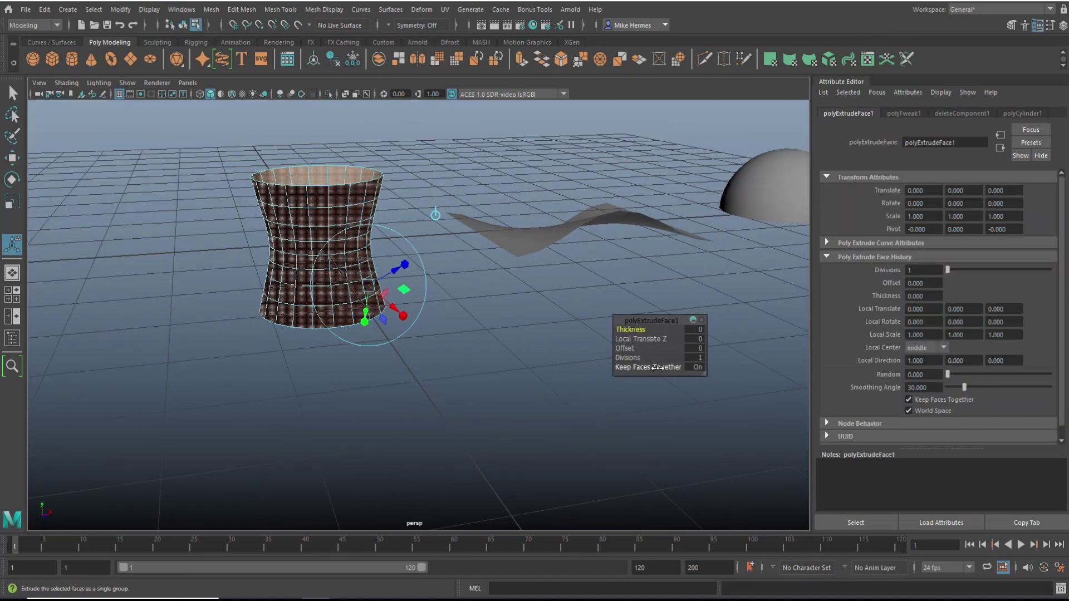
middle_drag(634, 368, 640, 370)
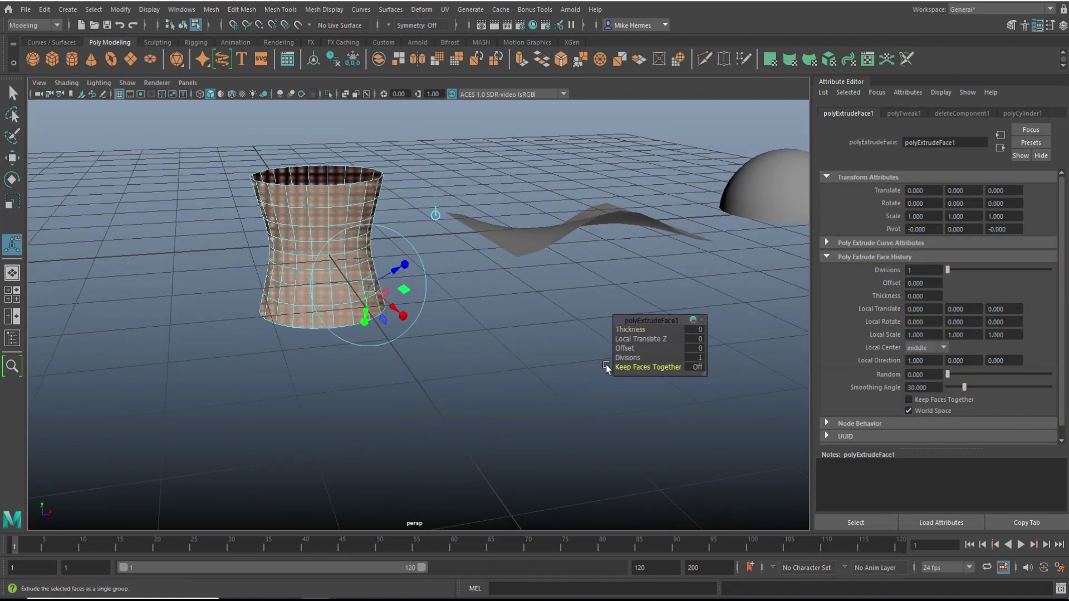
click(631, 349)
middle_drag(630, 349, 630, 349)
click(696, 347)
key(Return)
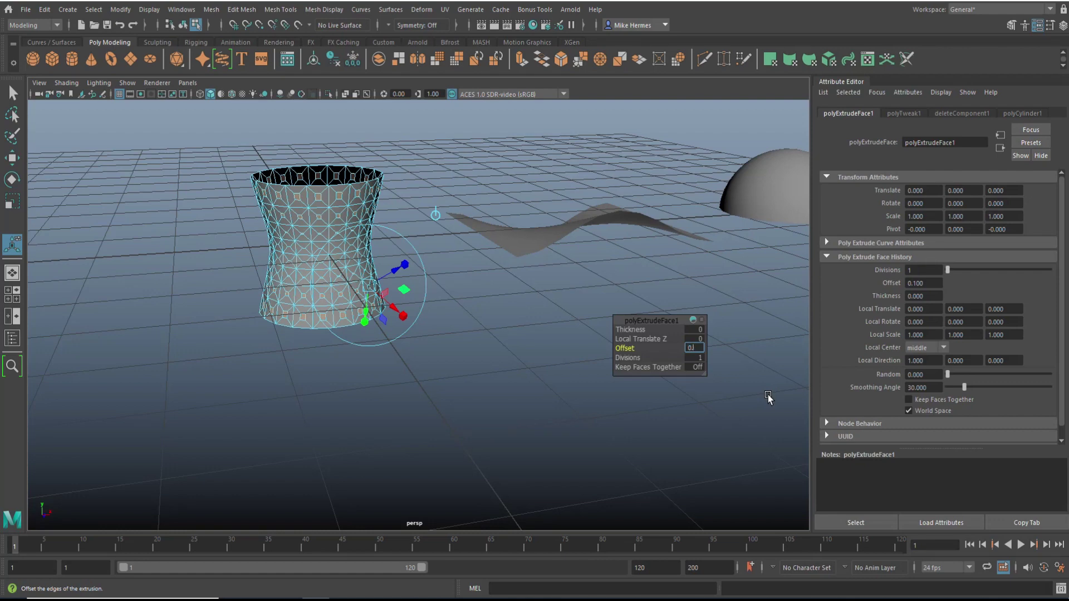
text(0.03)
key(Return)
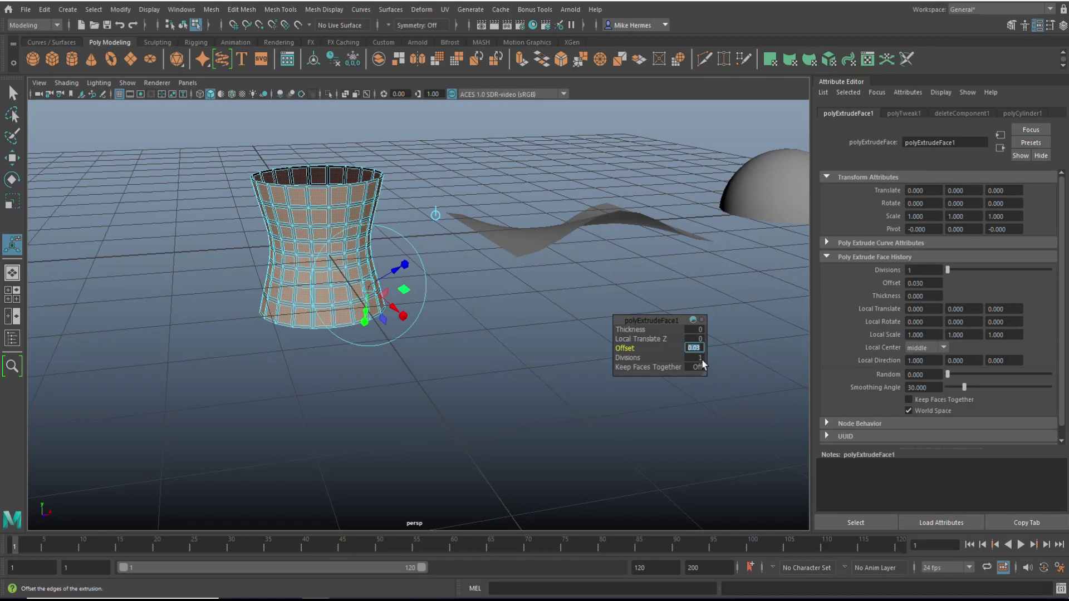
Set the vase extrusion Thickness to -0.03
click(637, 329)
middle_drag(636, 330, 637, 329)
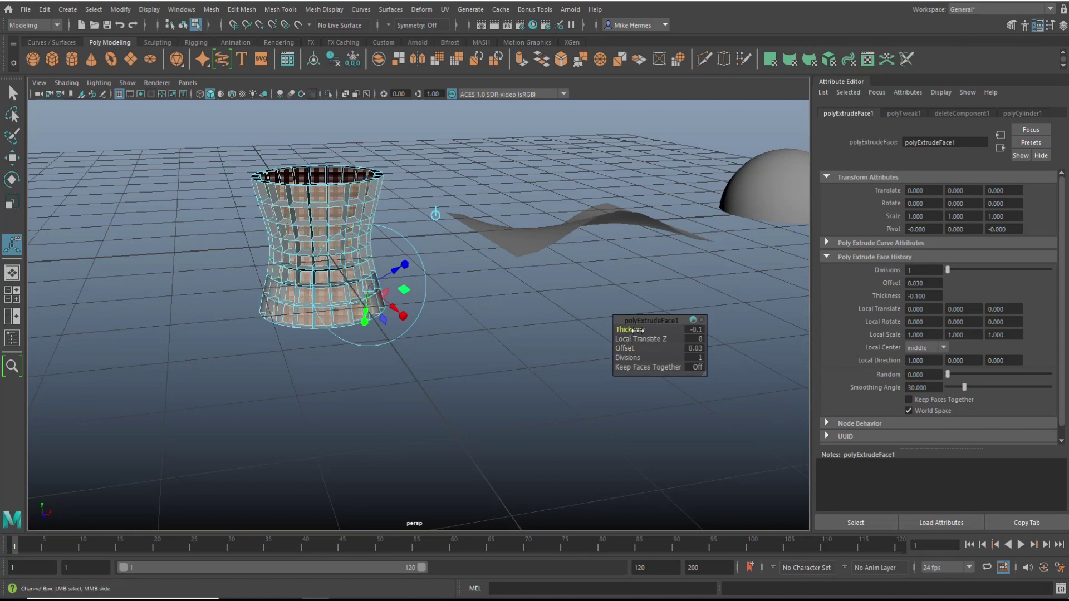
click(694, 329)
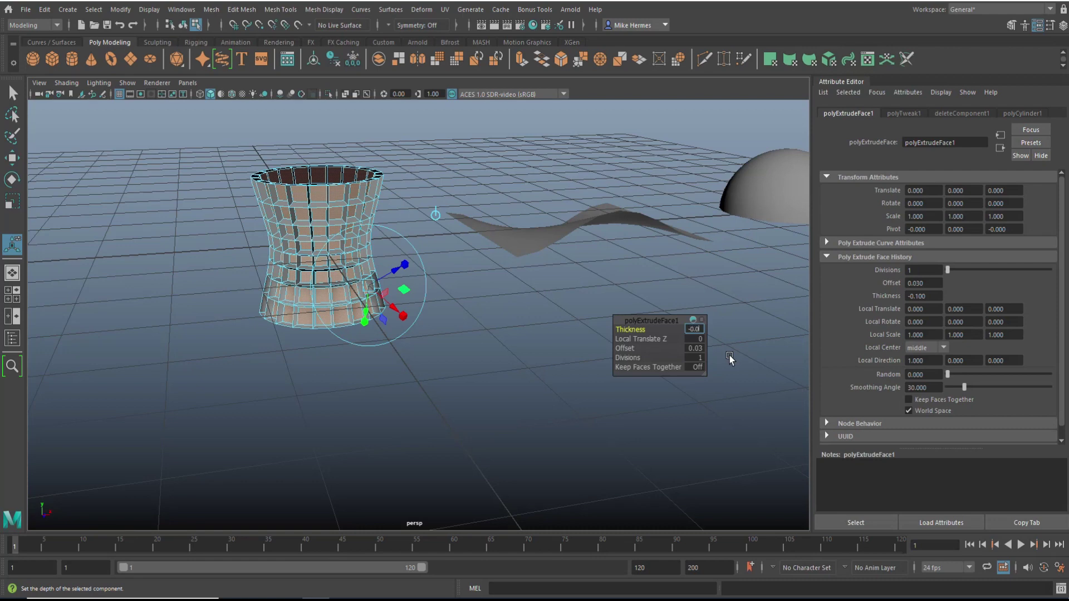
key(Return)
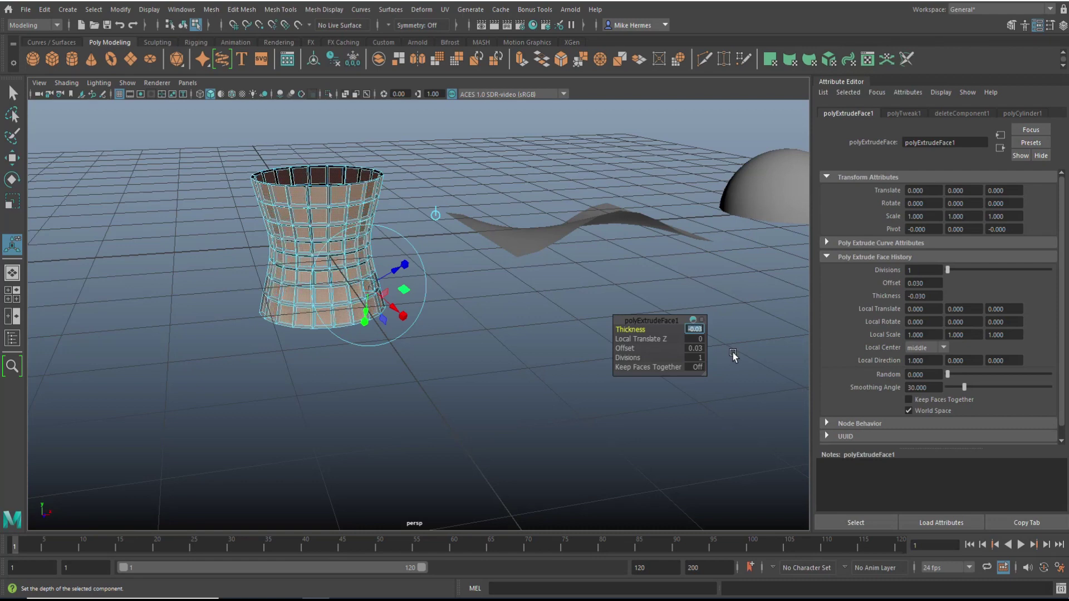
Return the vase to Object Mode, deselect it, and orbit around to inspect its panels
right_click(343, 189)
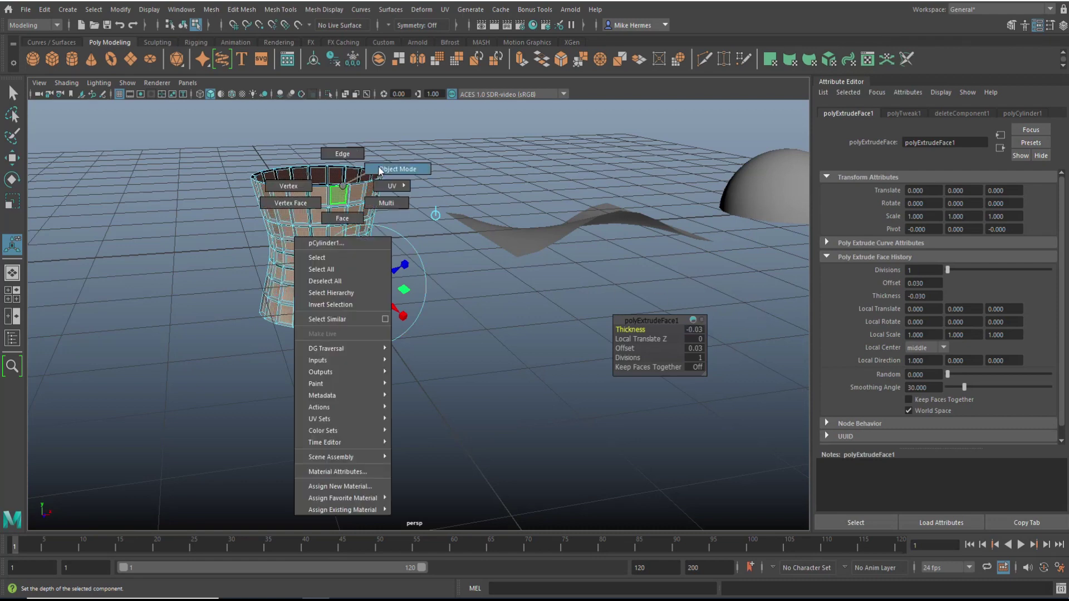
click(396, 169)
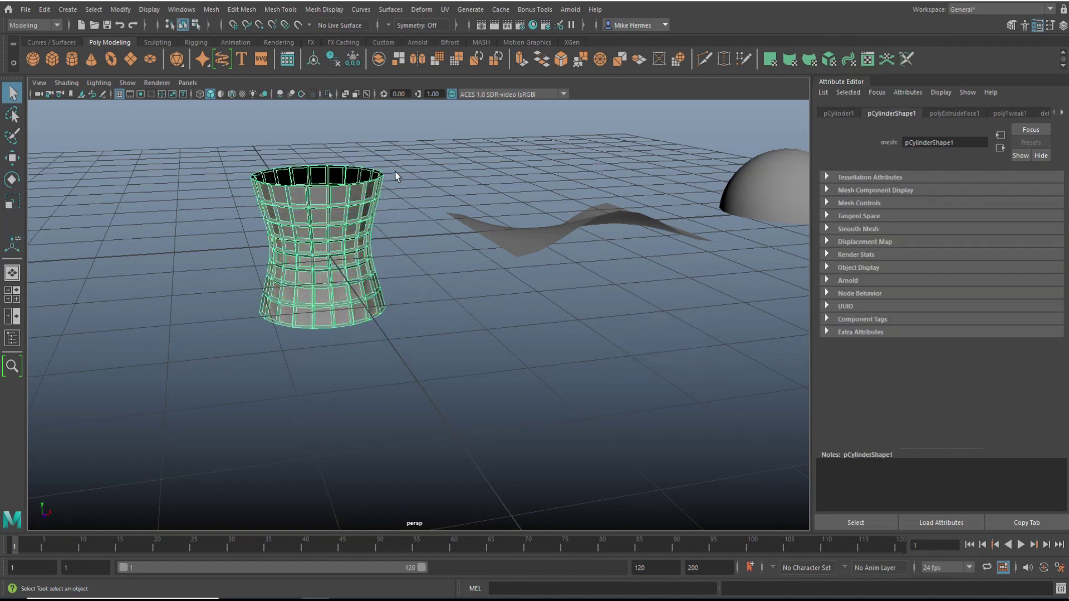
click(402, 331)
alt+right_drag(402, 332, 533, 449)
alt+drag(533, 449, 215, 393)
Pull the camera back and tilt it to look down on the wavy plane
scroll(425, 382, down, 3)
alt+middle_drag(425, 382, 495, 394)
alt+drag(496, 395, 487, 423)
scroll(486, 422, up, 5)
alt+drag(374, 335, 413, 389)
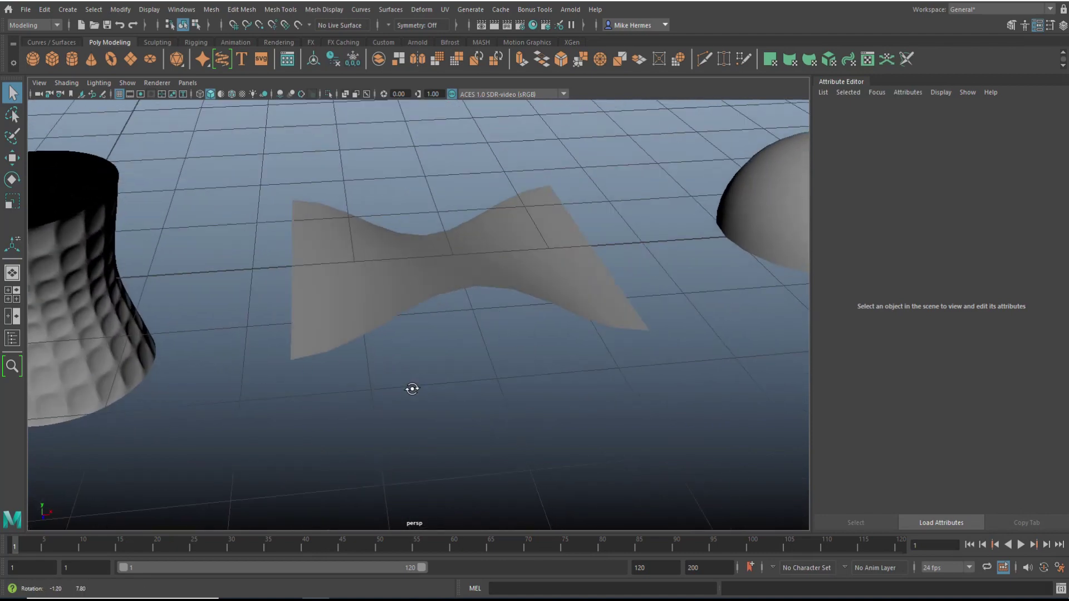
Select all of the wavy plane's faces and extrude them with Ctrl+E
click(449, 288)
right_click(488, 136)
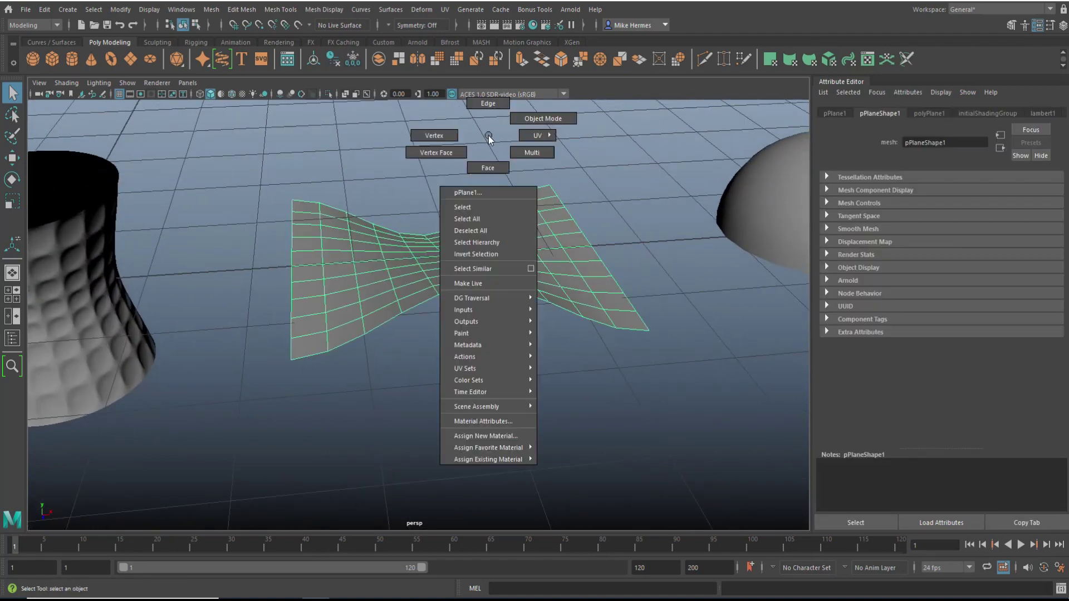
click(479, 168)
drag(238, 164, 568, 423)
right_click(672, 232)
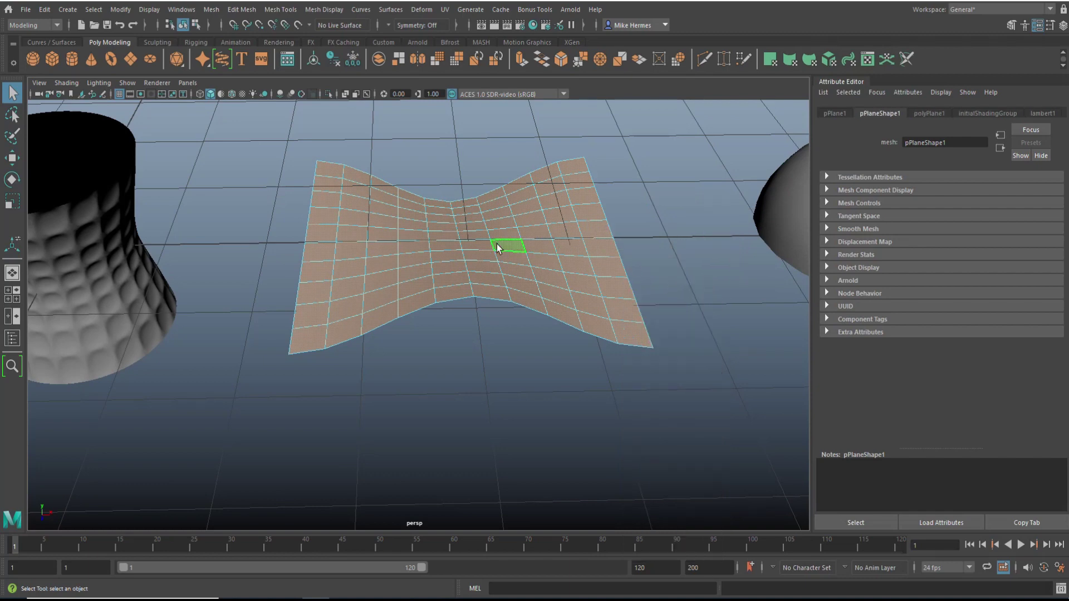
key(ctrl+e)
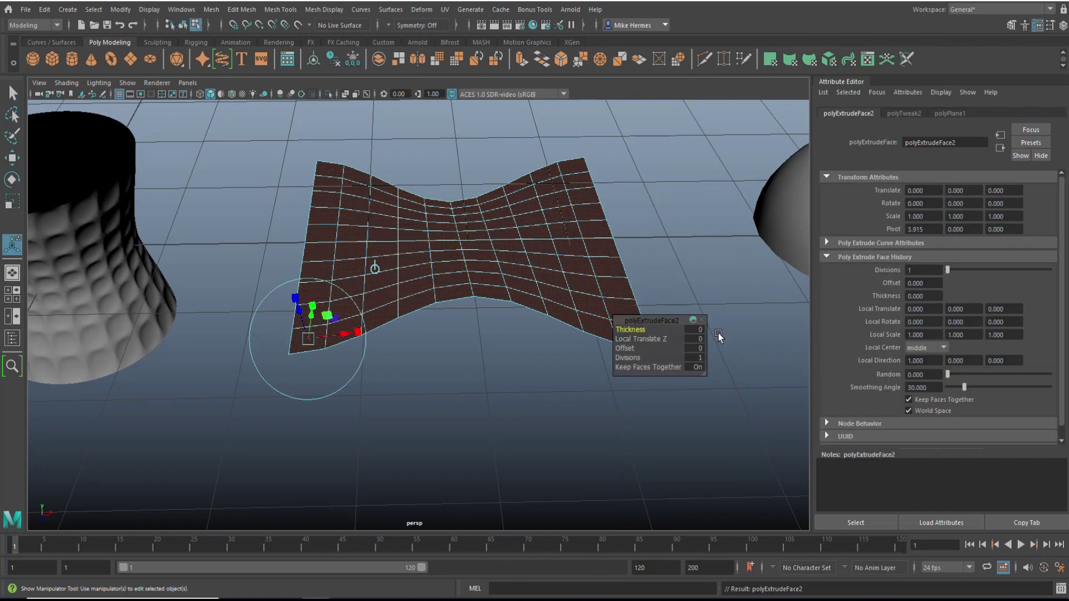
Extrude the plane's faces separately with Offset 0.05 and Thickness 0.05
click(644, 369)
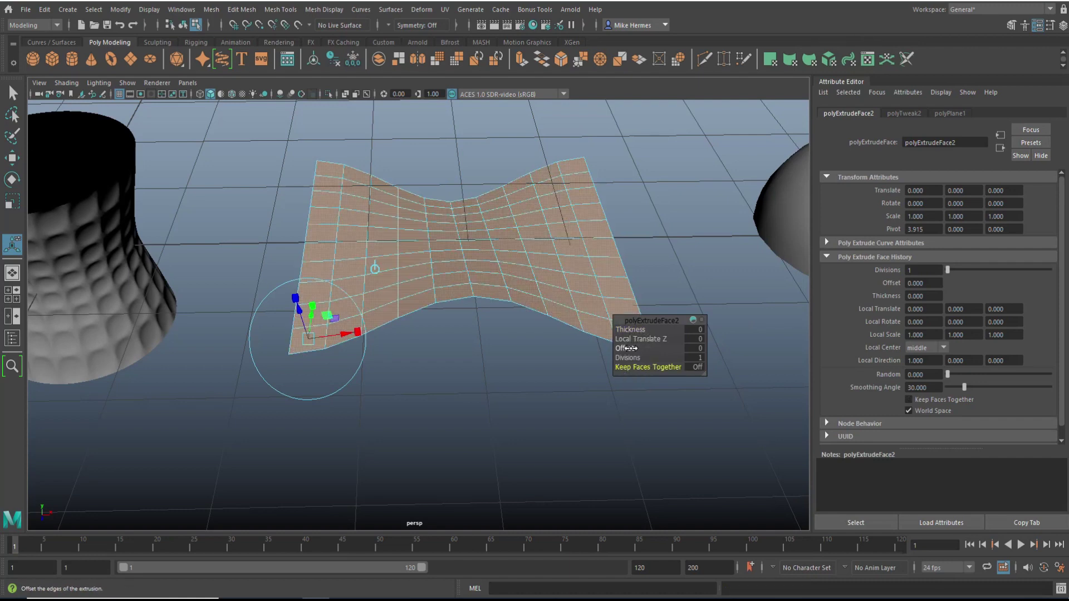
mouse_move(626, 347)
mouse_down()
mouse_move(609, 348)
mouse_move(628, 351)
mouse_up()
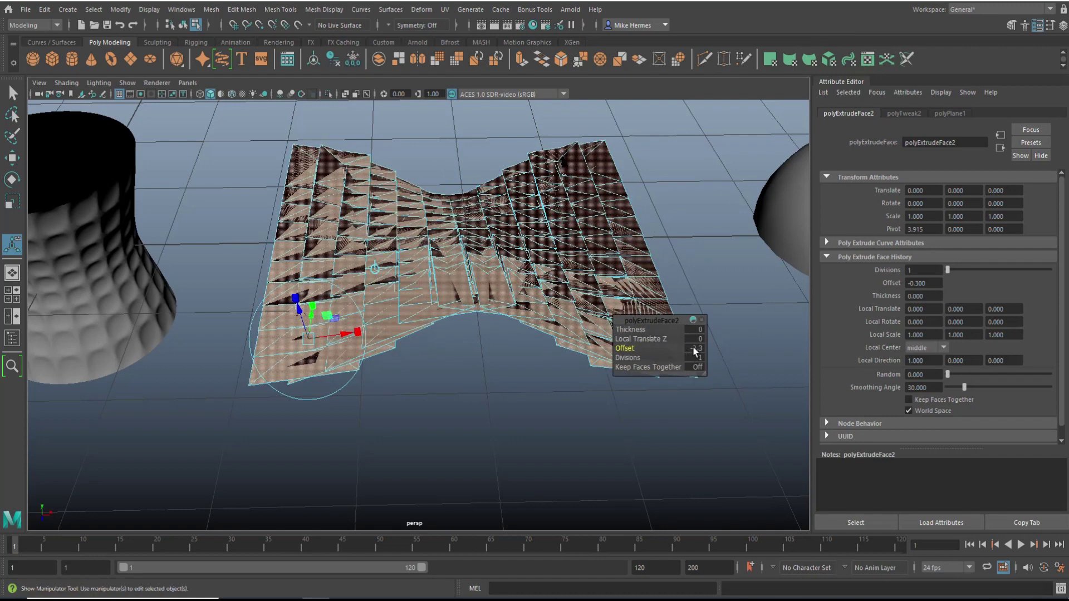
click(695, 348)
key(Return)
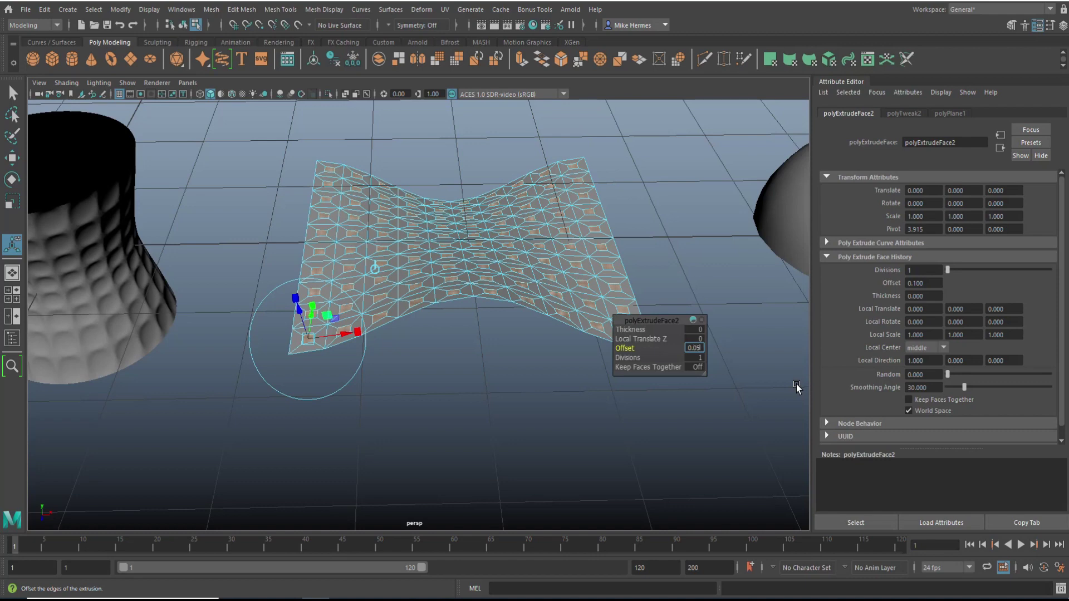
key(Return)
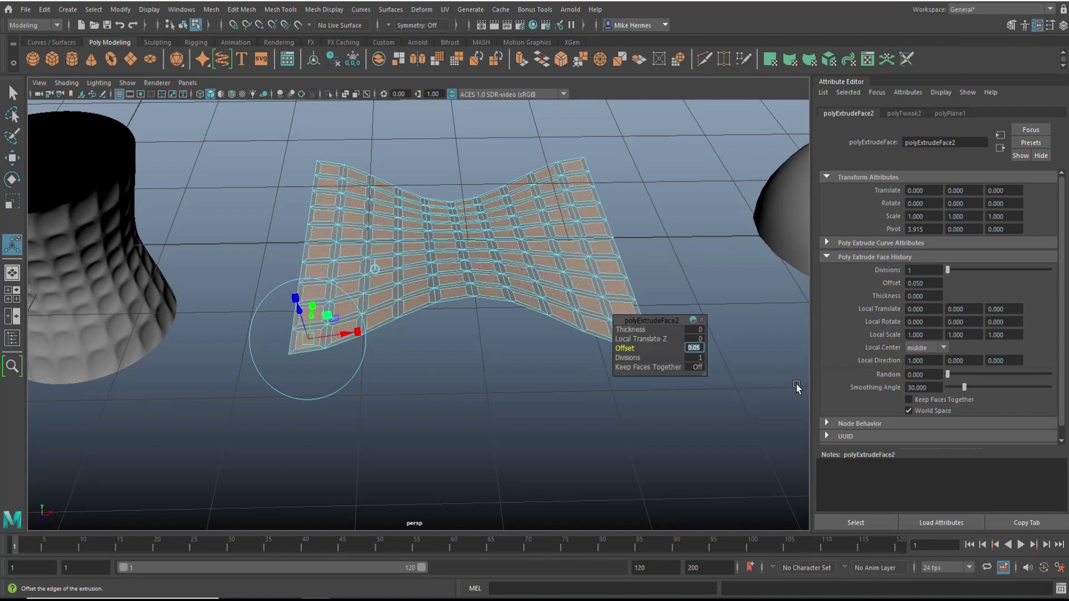
drag(646, 332, 646, 332)
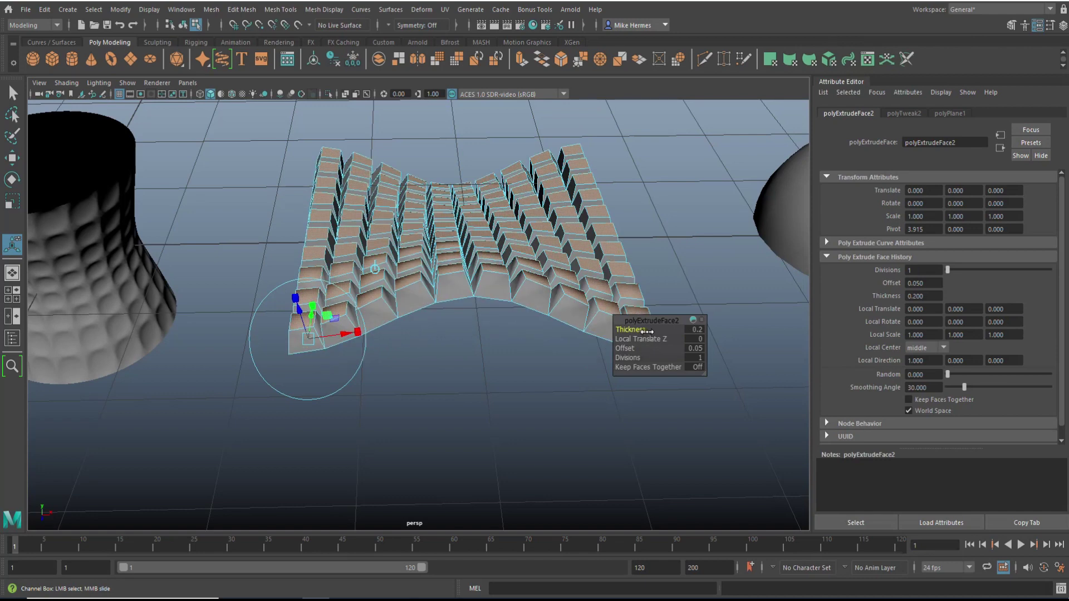
click(695, 329)
text(0.05)
key(Return)
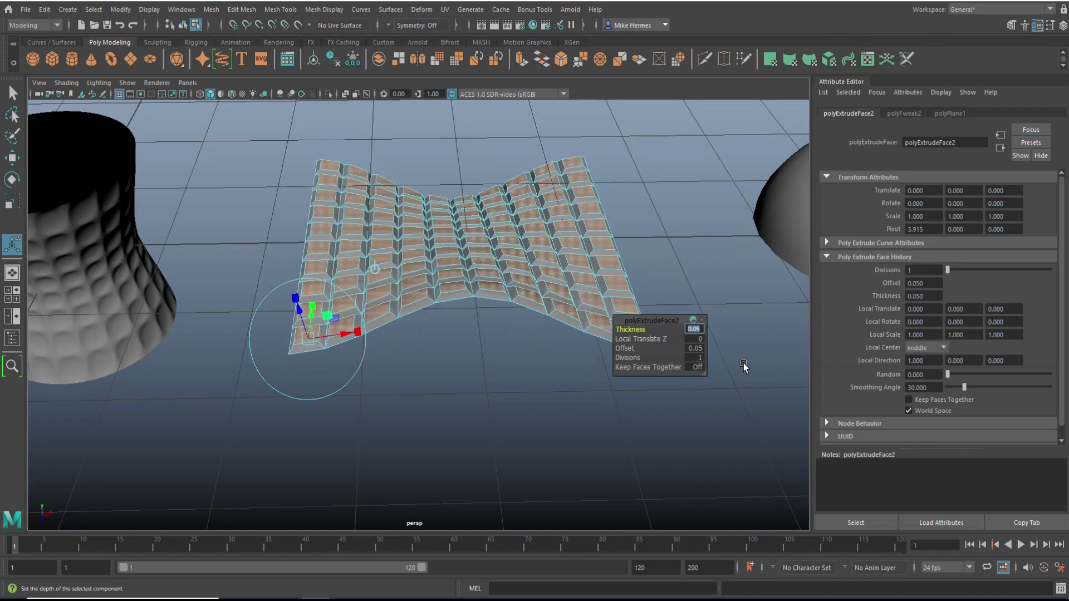
Duplicate the extruded wavy plane and move the copy toward the front right
right_drag(567, 228, 639, 266)
mouse_move(590, 338)
alt+mouse_down()
mouse_move(569, 345)
mouse_move(576, 393)
mouse_move(680, 329)
mouse_move(592, 343)
alt+mouse_up()
alt+middle_drag(592, 342, 652, 376)
mouse_move(652, 376)
alt+mouse_down()
mouse_move(694, 443)
mouse_move(616, 429)
mouse_move(637, 449)
mouse_move(660, 446)
mouse_move(572, 389)
mouse_move(551, 400)
mouse_move(577, 389)
alt+mouse_up()
scroll(591, 398, down, 3)
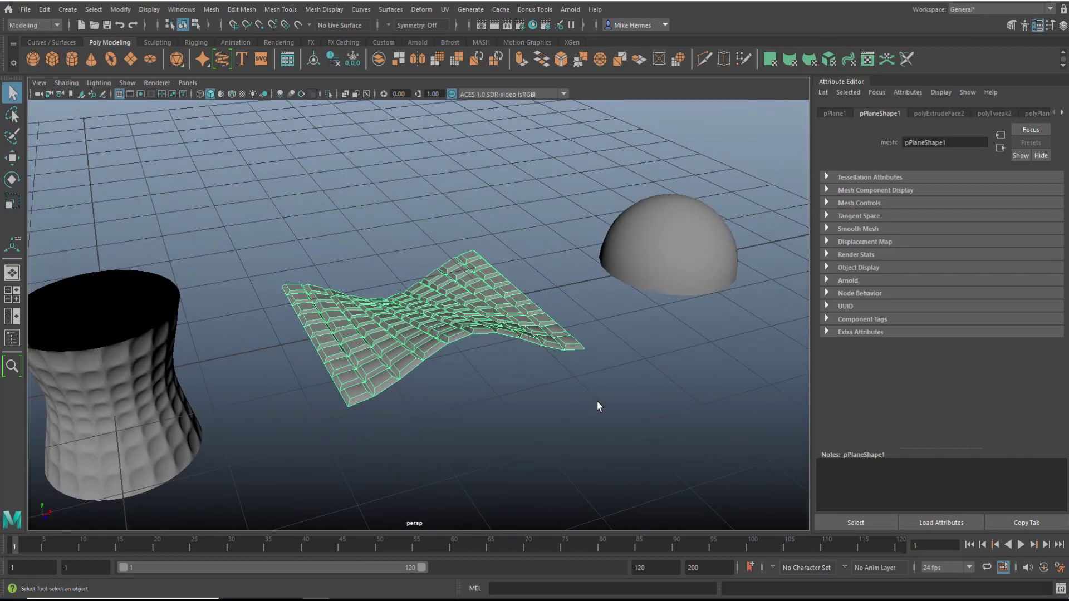
key(ctrl+d)
key(w)
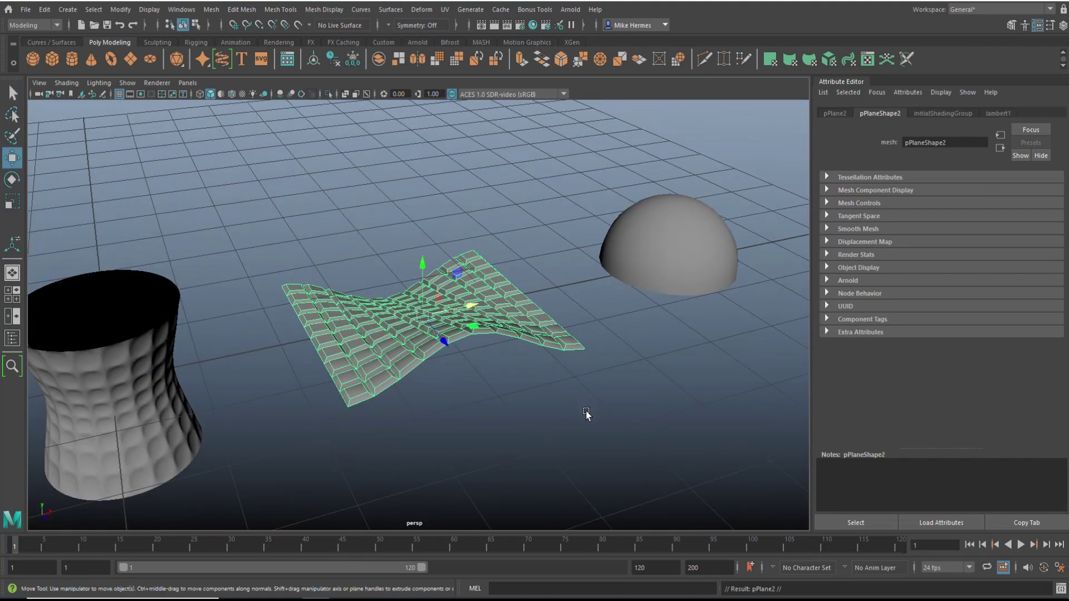
drag(461, 348, 609, 493)
Show the original wavy plane in smooth preview (3) and orbit to view the whole scene
click(455, 346)
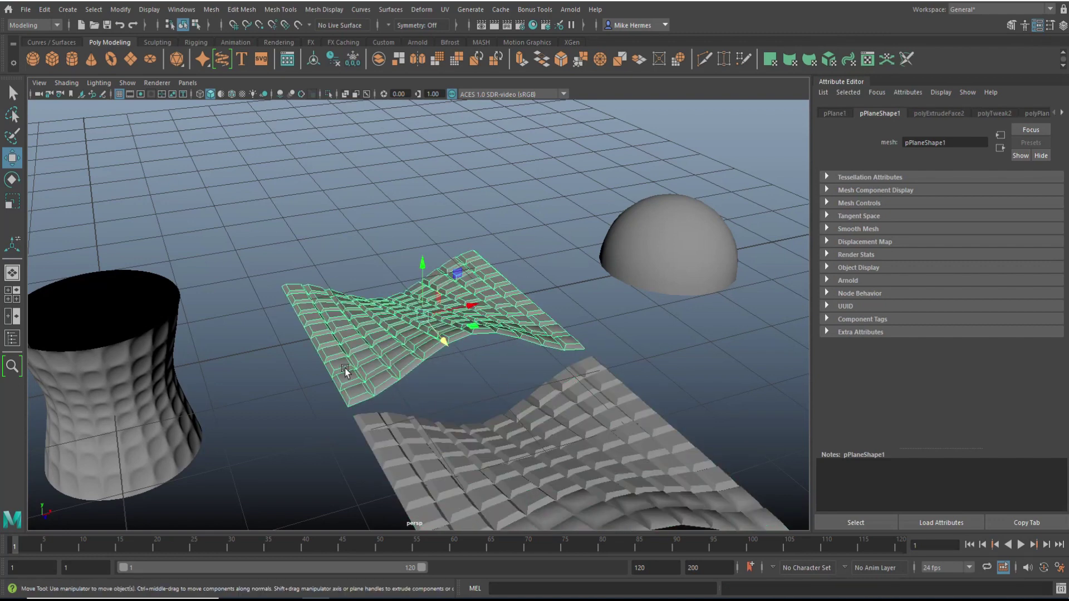
key(3)
click(298, 432)
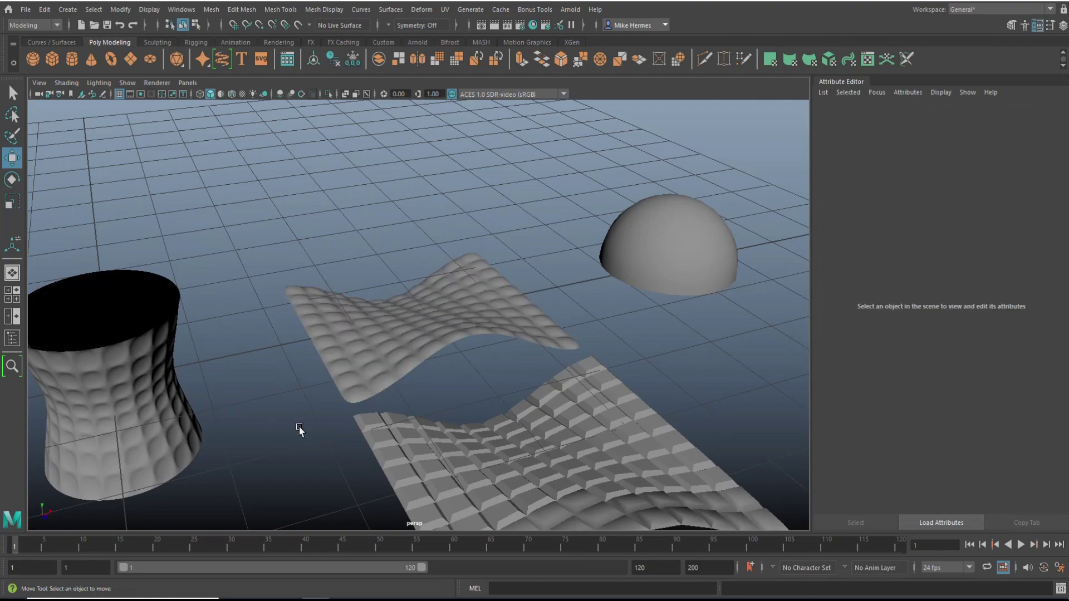
mouse_move(322, 411)
alt+mouse_down()
mouse_move(435, 444)
mouse_move(603, 412)
mouse_move(625, 458)
alt+mouse_up()
scroll(629, 462, up, 5)
alt+drag(456, 434, 640, 369)
Select all the half-sphere's faces and extrude them with Ctrl+E
alt+right_drag(640, 370, 581, 238)
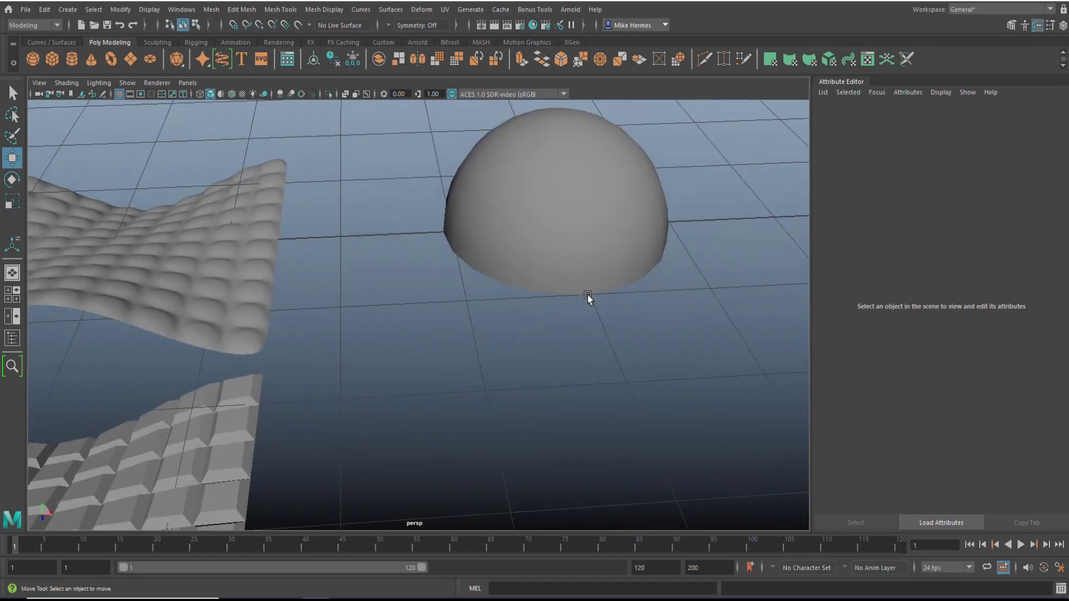
click(607, 239)
alt+middle_drag(612, 255, 521, 318)
alt+drag(521, 318, 530, 350)
scroll(490, 406, up, 3)
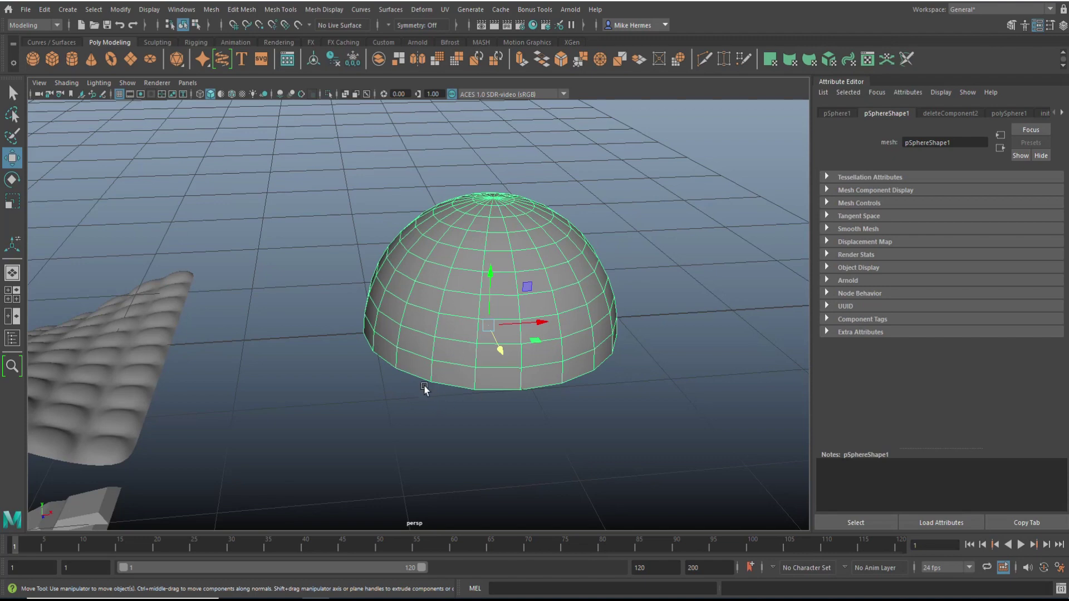
alt+drag(645, 314, 603, 320)
right_drag(589, 179, 589, 211)
drag(356, 179, 710, 490)
key(ctrl+e)
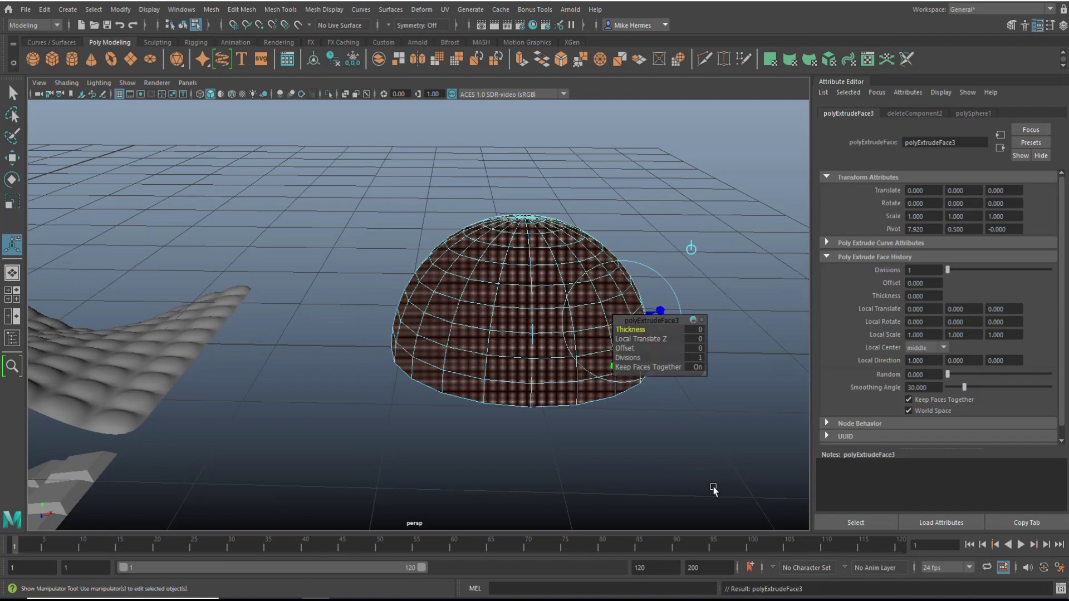
Turn Keep Faces Together off and set the dome extrusion Offset to 0.05
click(658, 367)
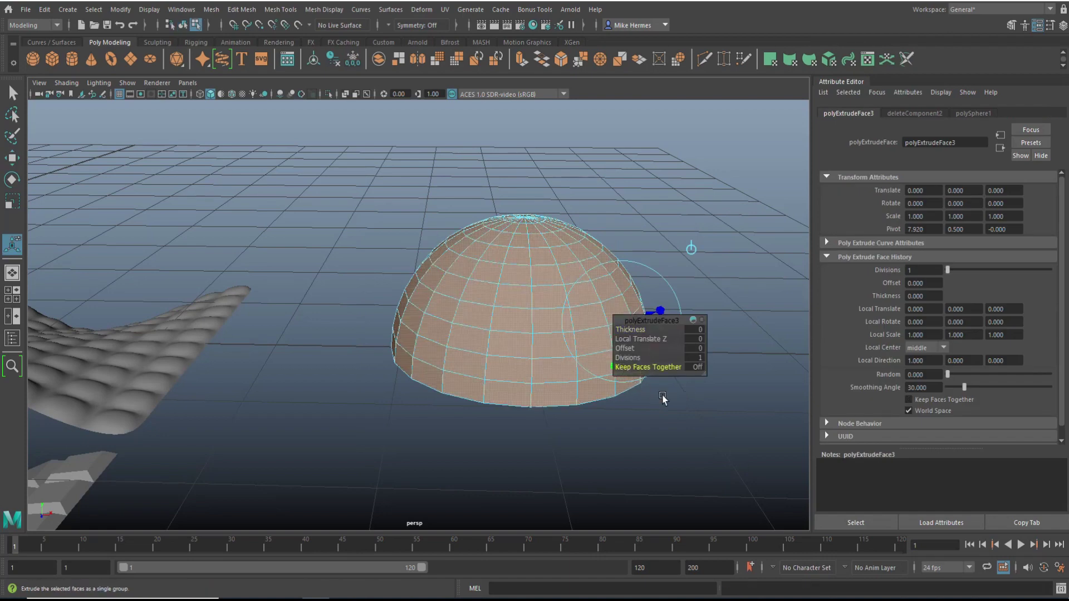
drag(633, 353, 634, 349)
click(694, 349)
text(0.05)
key(Return)
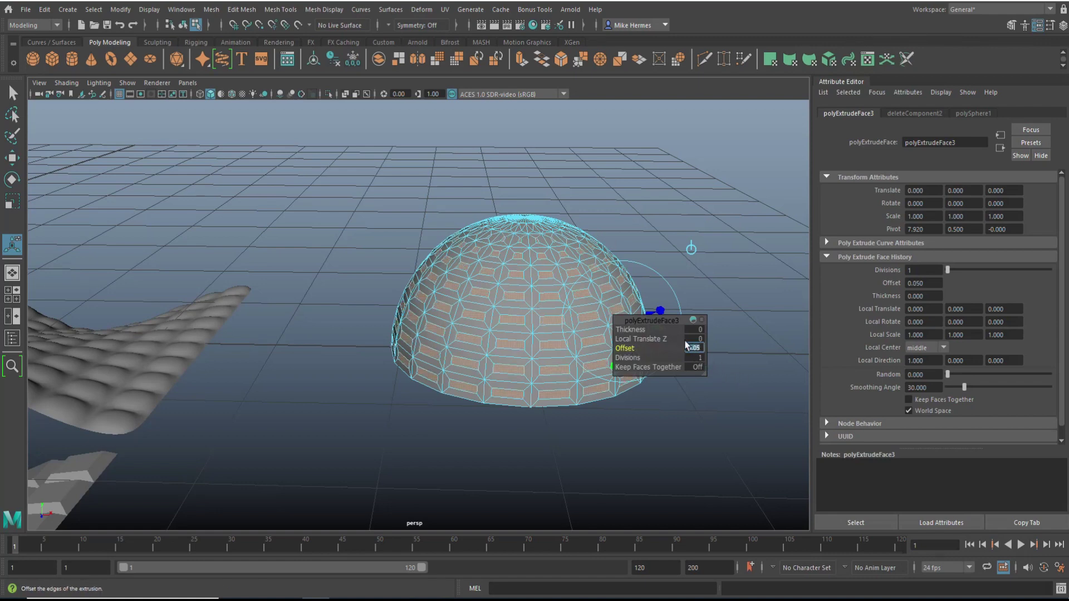
Set the dome extrusion Thickness to 0.05
drag(640, 329, 641, 330)
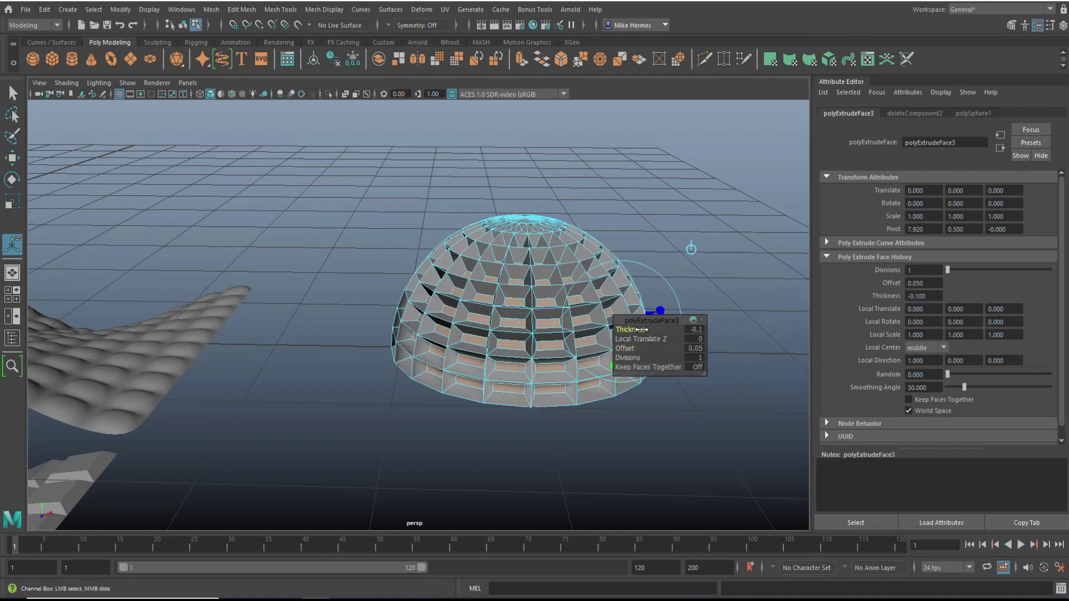
click(694, 329)
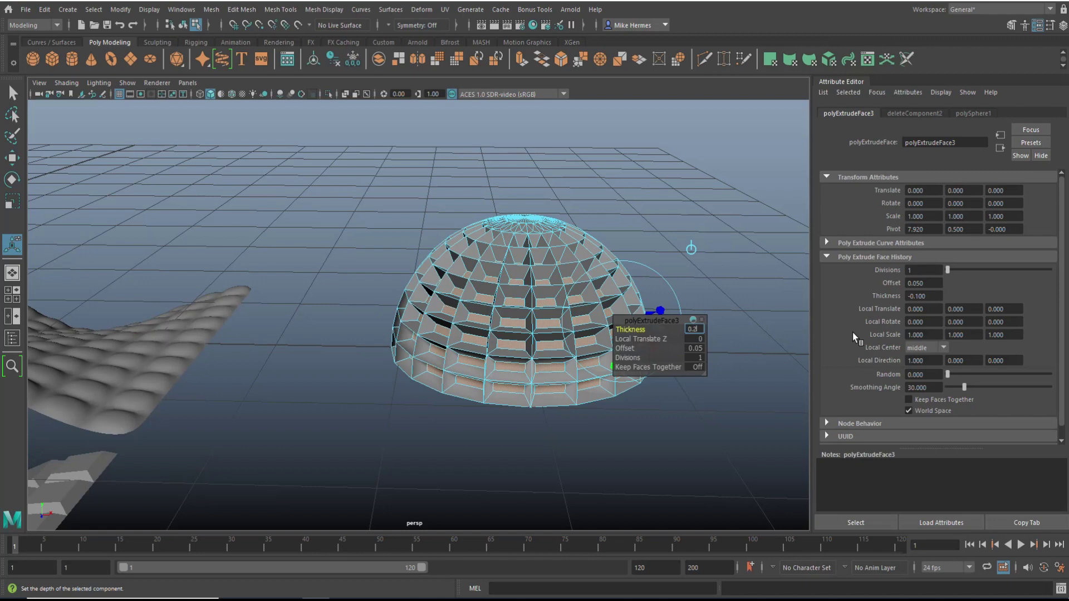
text(0.2)
key(Return)
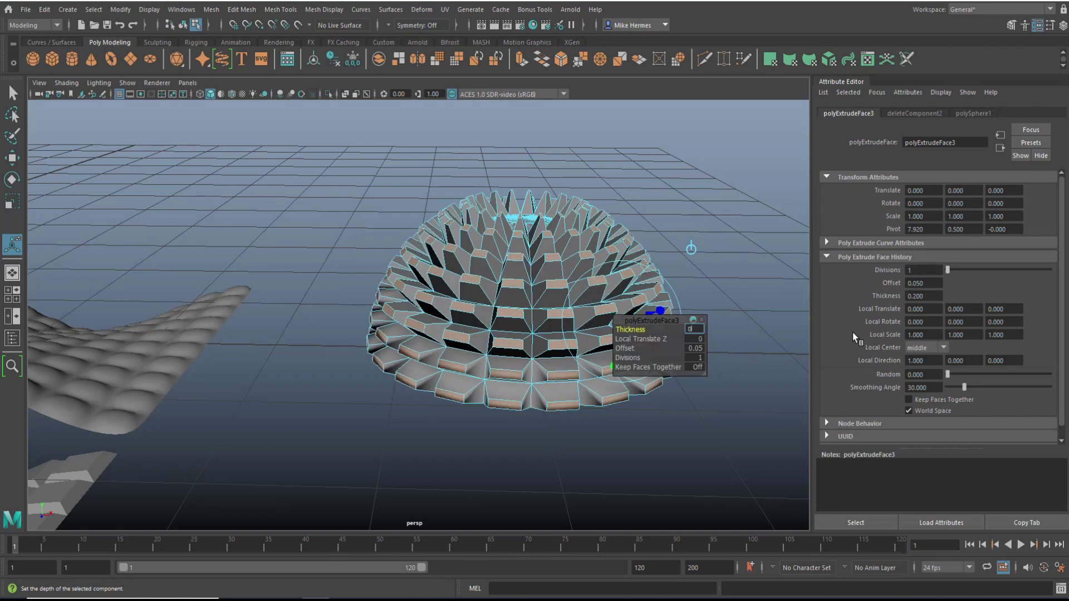
text(0.05)
key(Return)
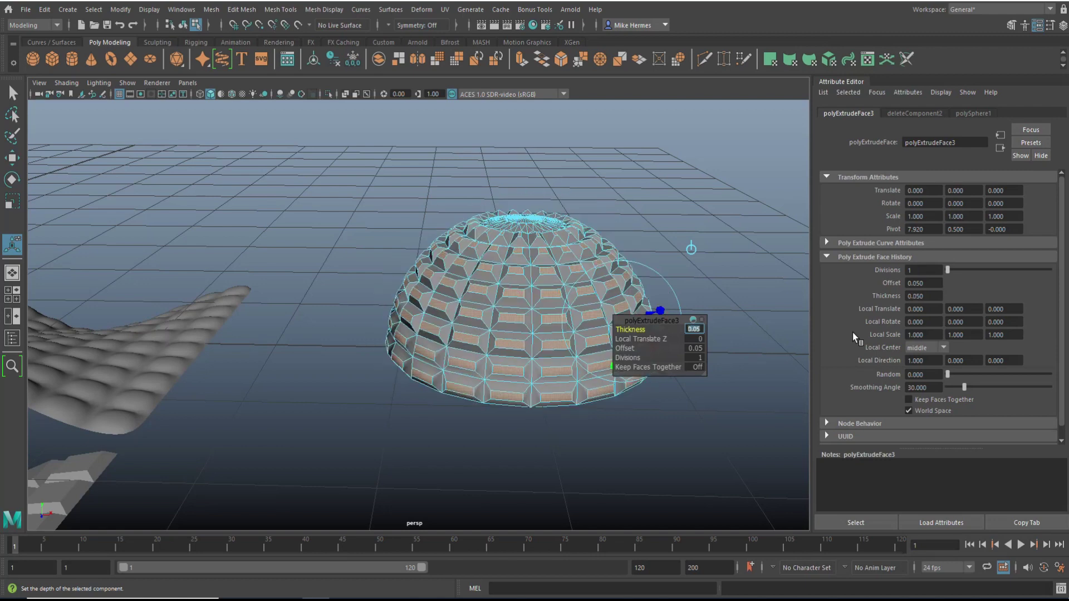
Return to object mode and show the whole half-sphere in smooth preview (3)
right_drag(527, 273, 569, 255)
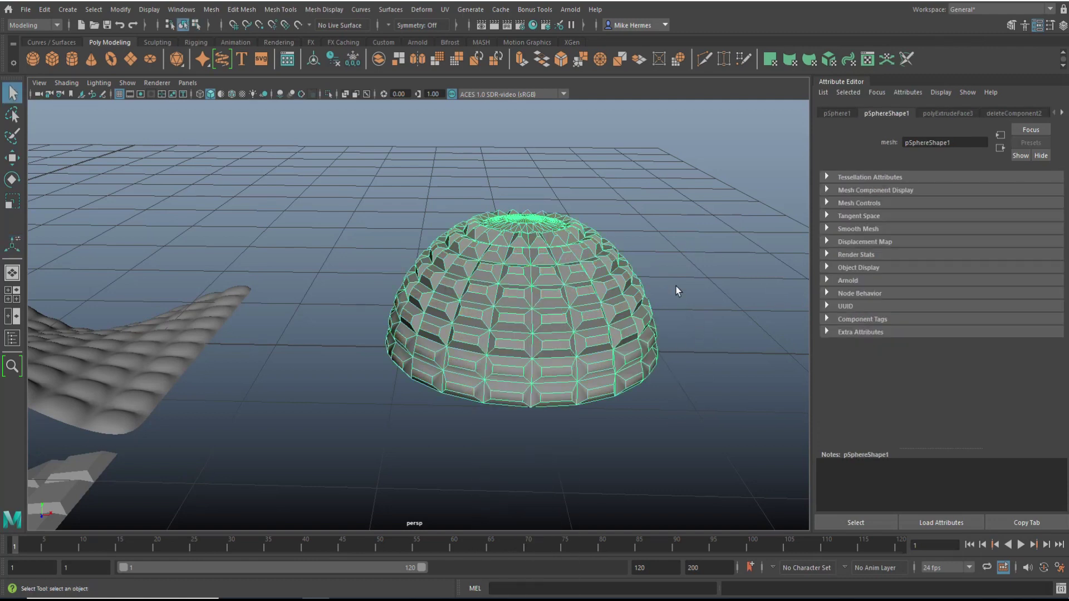
key(3)
click(678, 231)
Orbit and zoom around the smoothed dome to inspect its rounded bumps
alt+drag(696, 310, 696, 332)
alt+middle_drag(696, 332, 590, 295)
scroll(416, 388, up, 3)
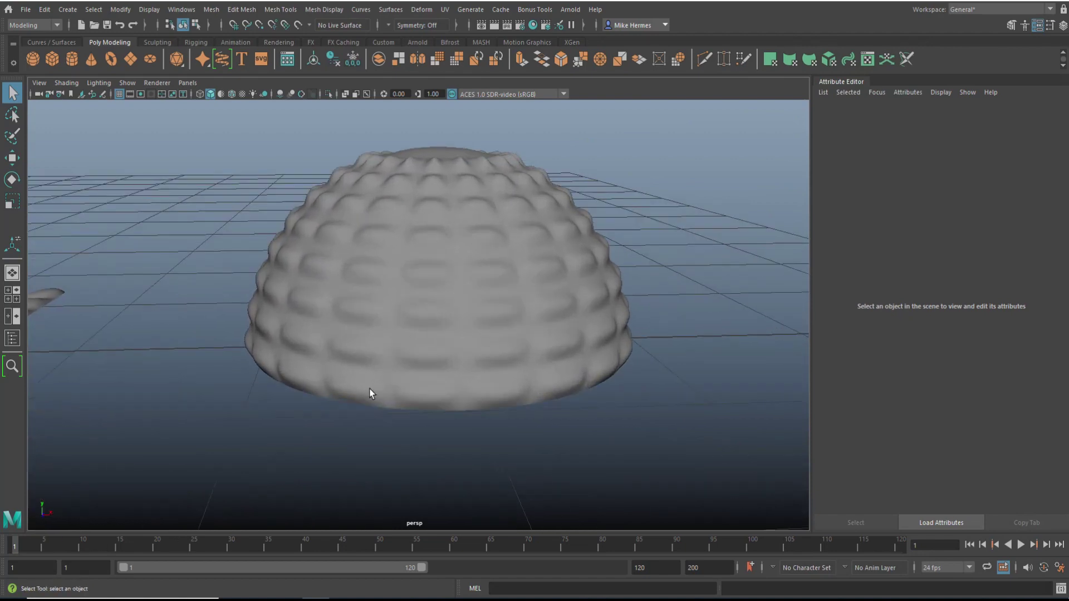
alt+drag(611, 282, 615, 236)
scroll(616, 236, up, 3)
scroll(394, 377, down, 3)
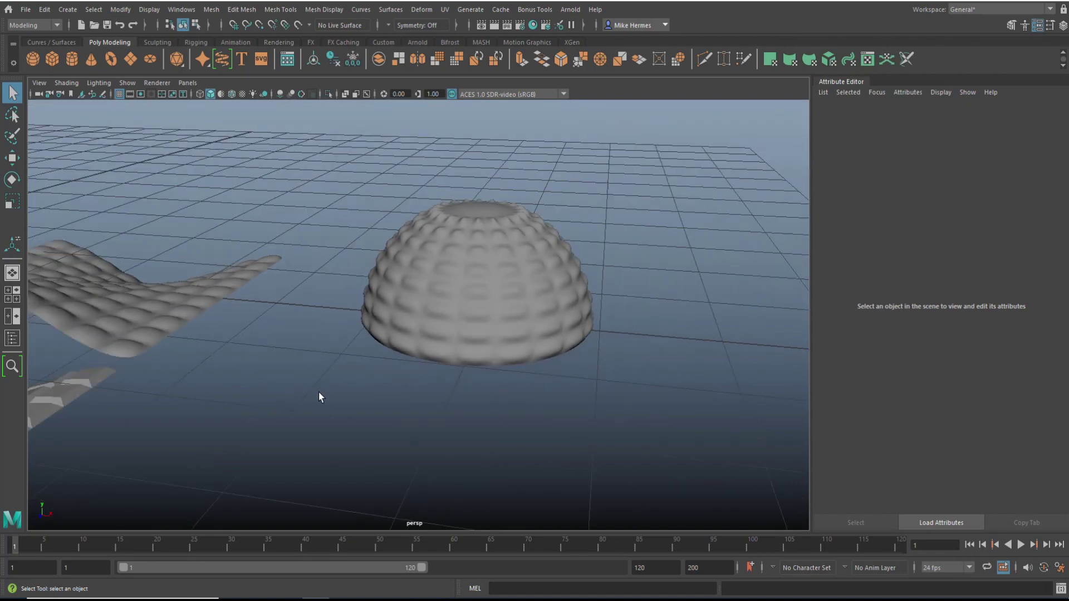
scroll(306, 390, down, 3)
Orbit the scene to review the dome, cylinder and both wavy planes together
alt+drag(294, 389, 524, 388)
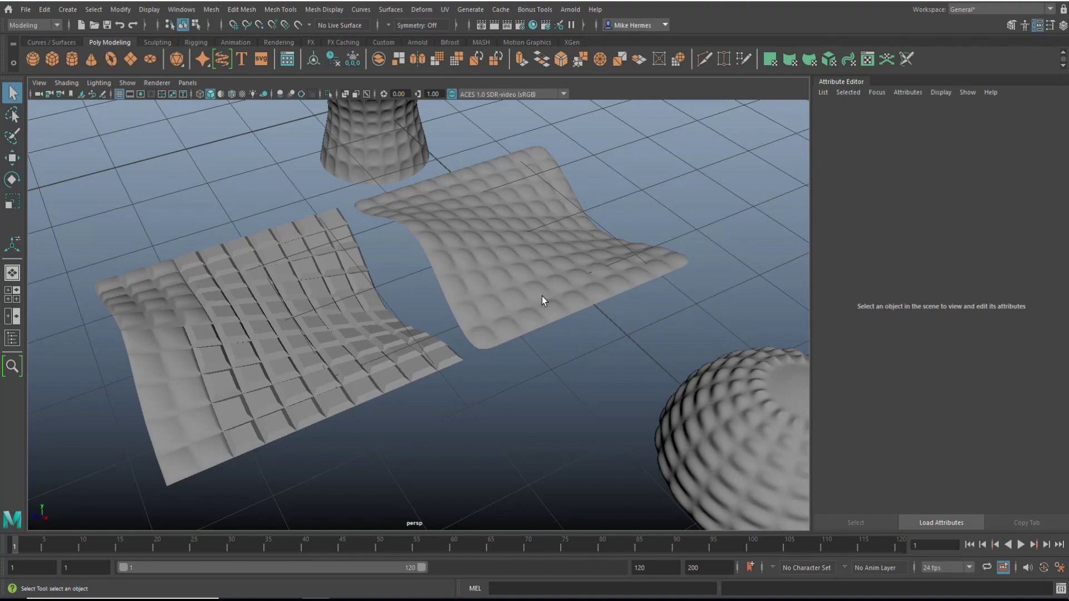
alt+drag(314, 335, 671, 303)
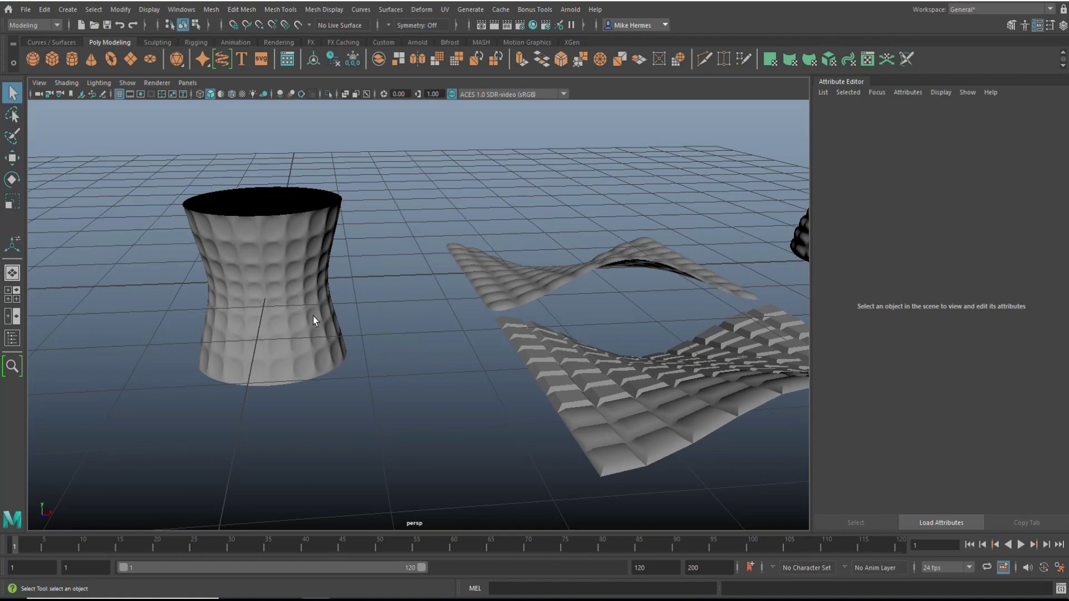
scroll(339, 317, down, 3)
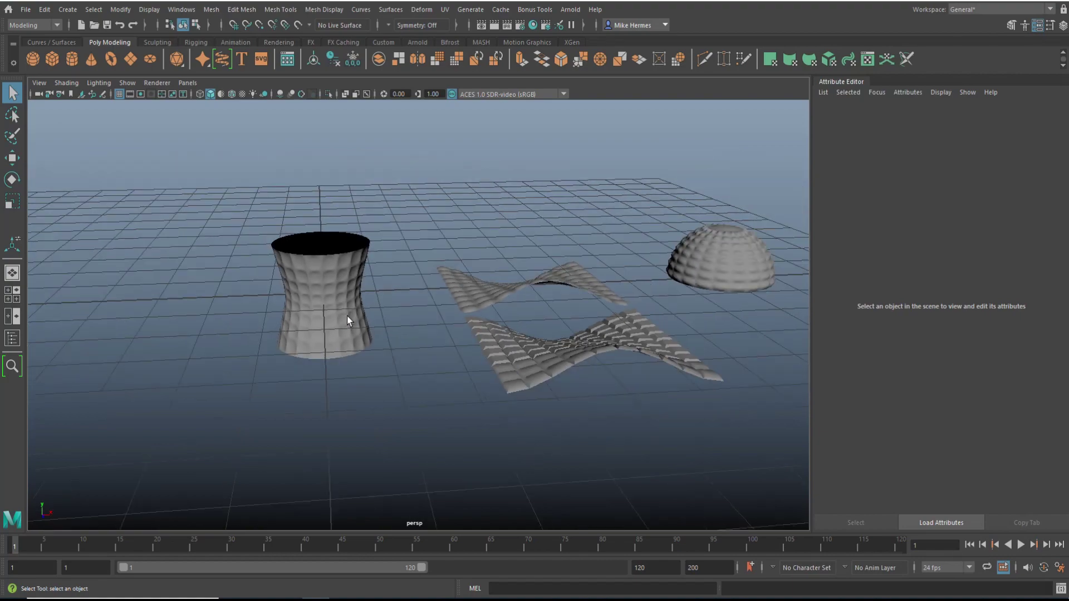
alt+drag(347, 316, 538, 337)
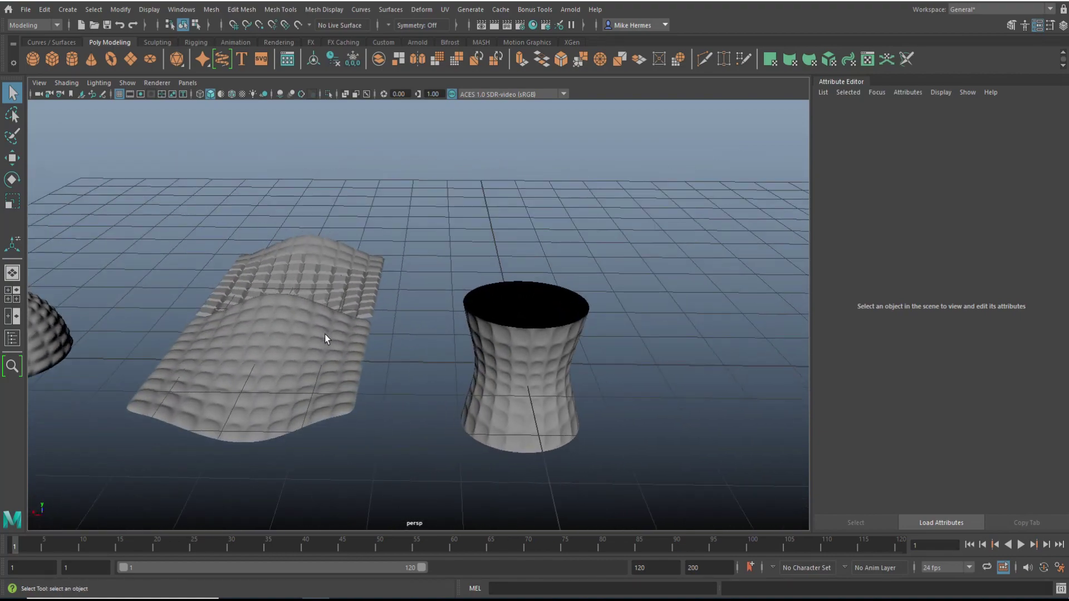
alt+drag(338, 332, 443, 320)
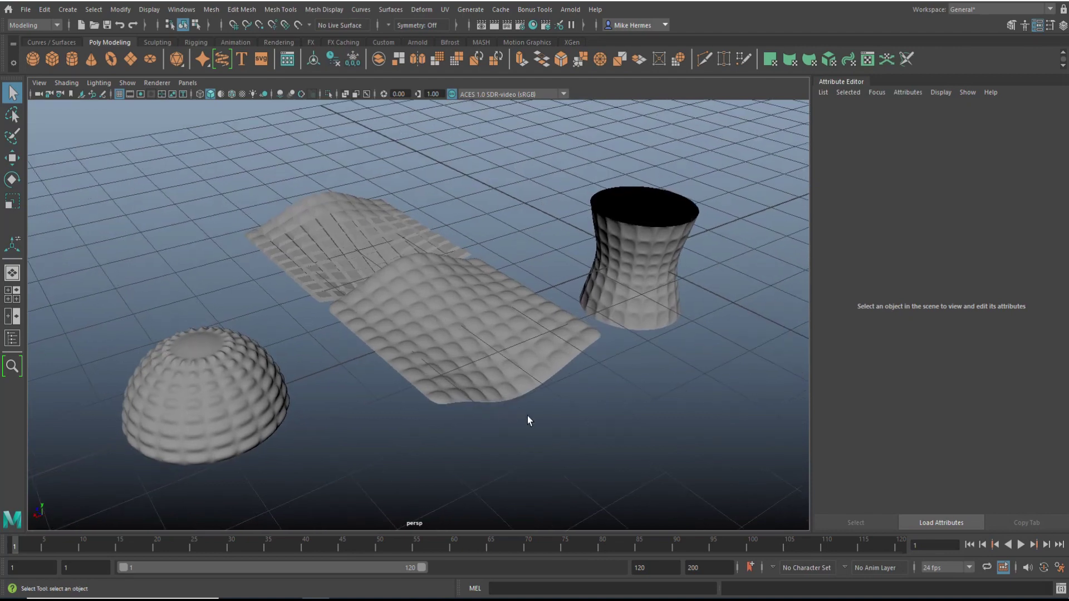